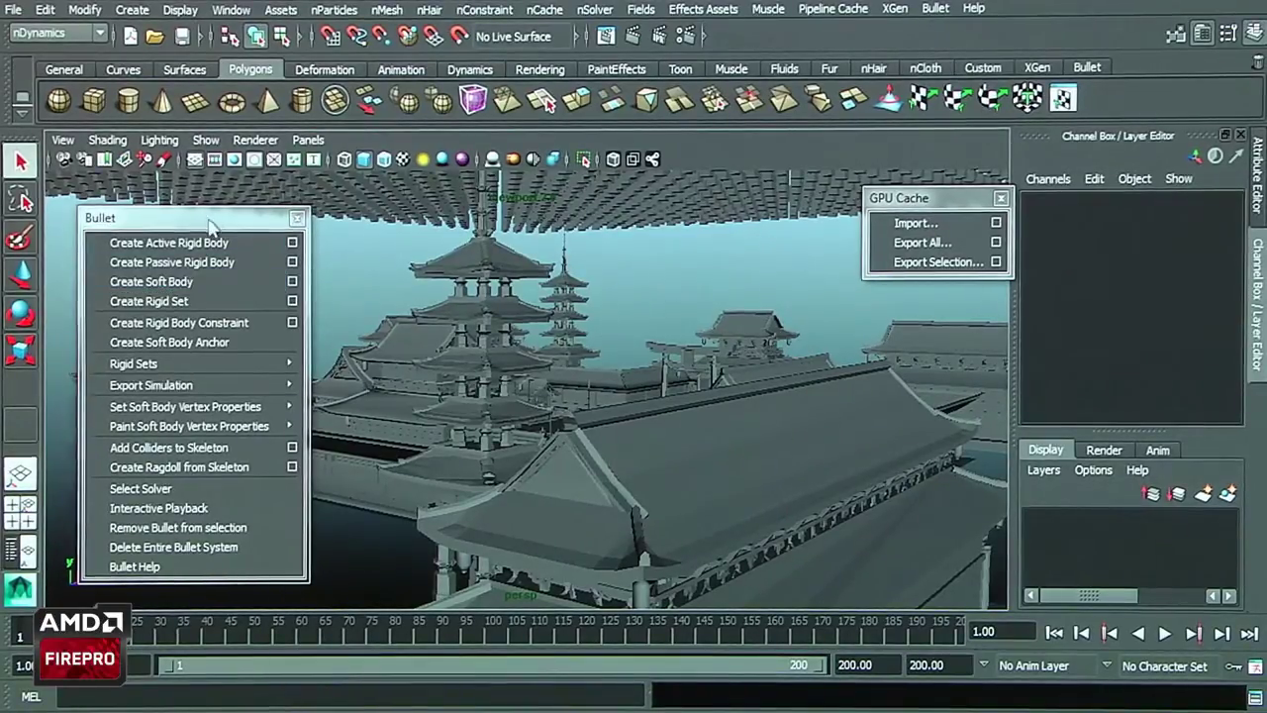
Step: Shift the floating Bullet panel slightly aside over the pagoda city scene
{"action": "left_click_drag", "start_coordinate": [210, 220], "coordinate": [225, 209]}
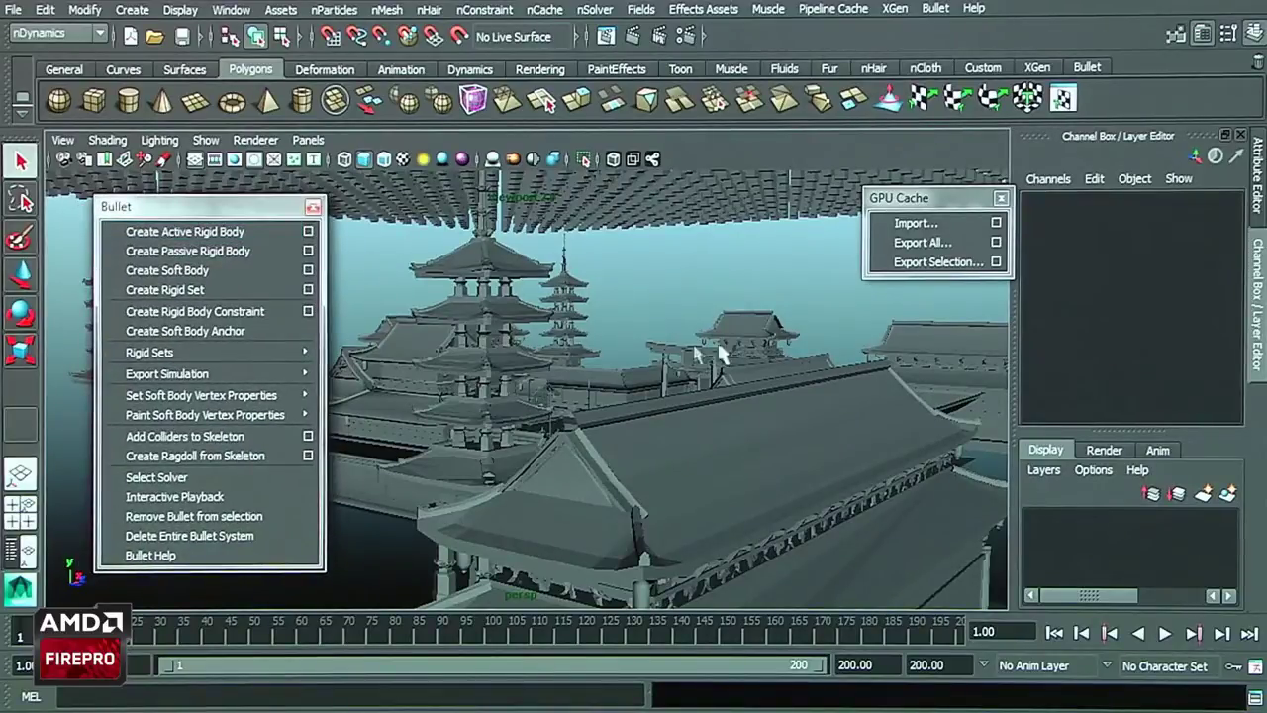
Step: Nudge the GPU Cache panel aside and play the block grid's collapse onto the pagoda city
{"action": "left_click_drag", "start_coordinate": [926, 203], "coordinate": [916, 216]}
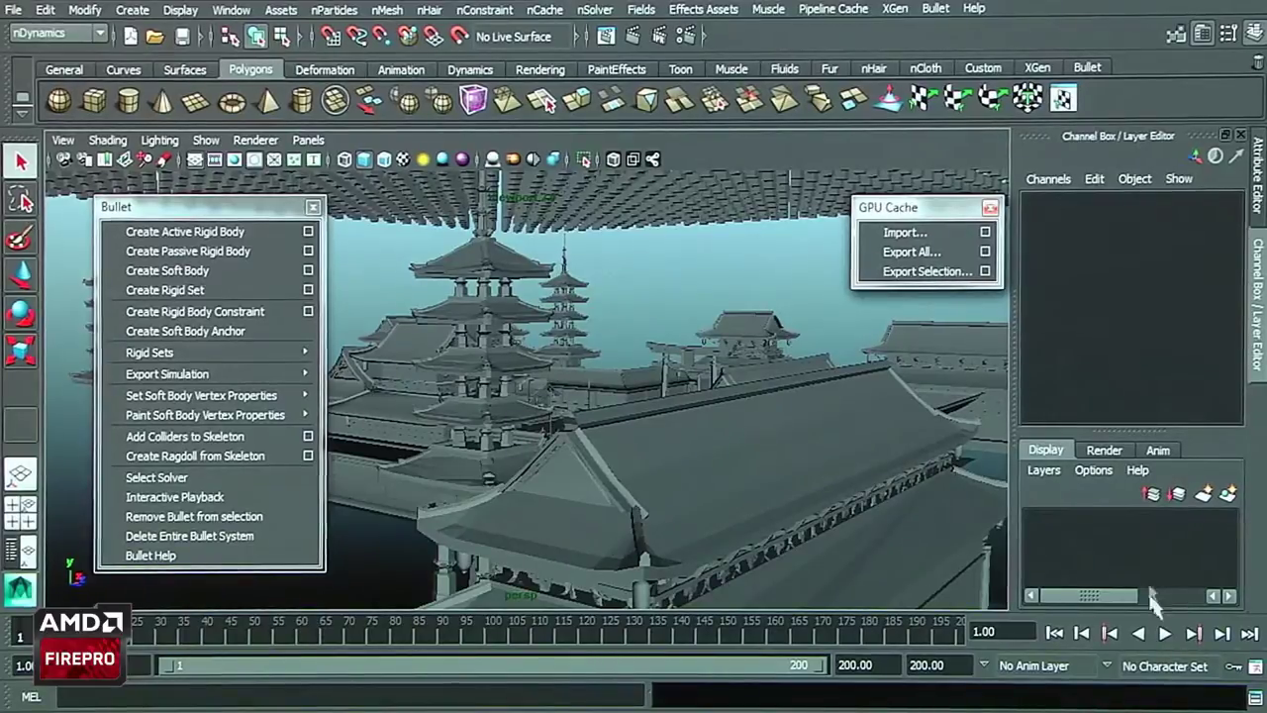
{"action": "key", "text": "alt+v"}
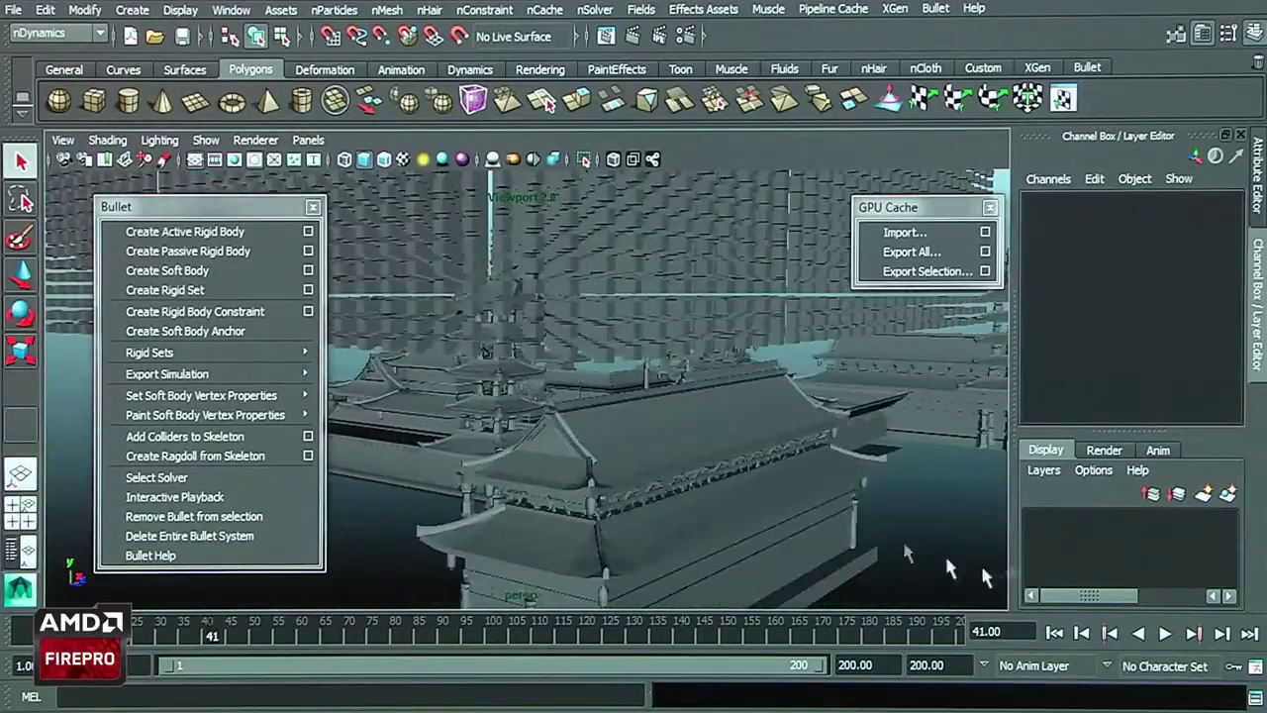
{"action": "left_click", "coordinate": [1168, 634]}
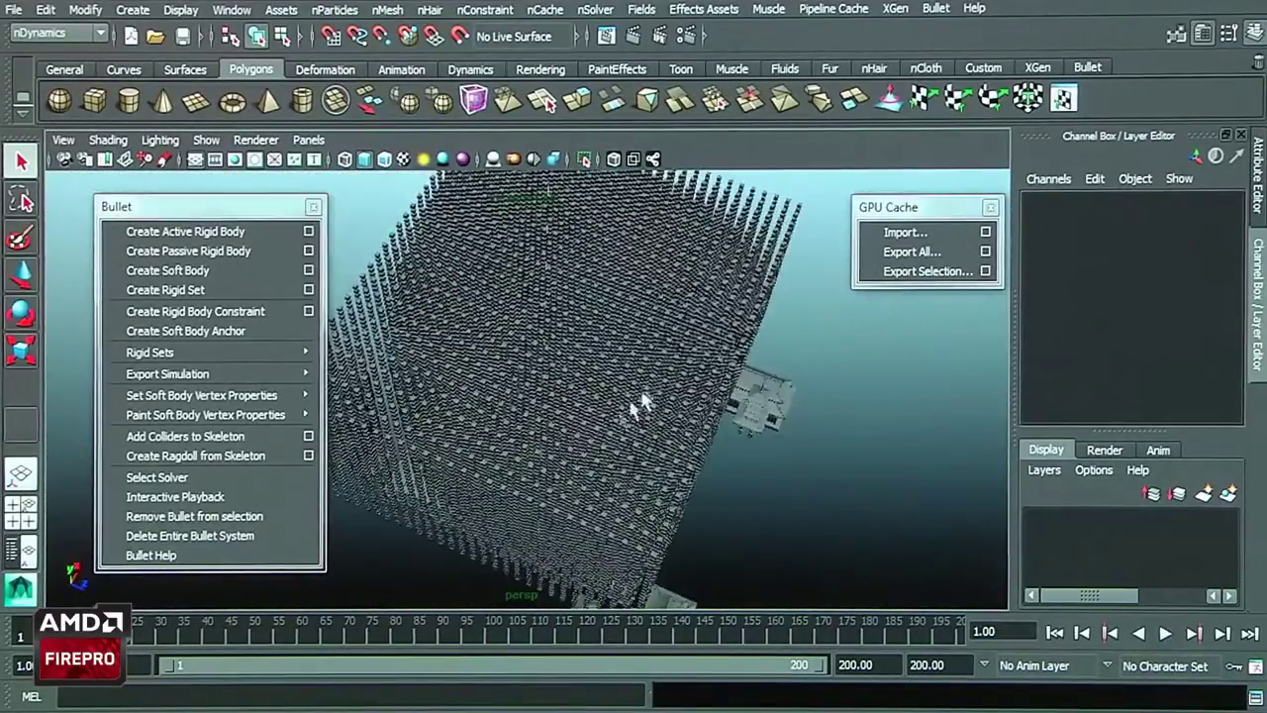
{"action": "left_click_drag", "start_coordinate": [642, 404], "coordinate": [622, 344], "text": "alt"}
Step: Duplicate the a_China1 model with Shift+D and offset the copy along X to start a row
{"action": "left_click", "coordinate": [599, 414]}
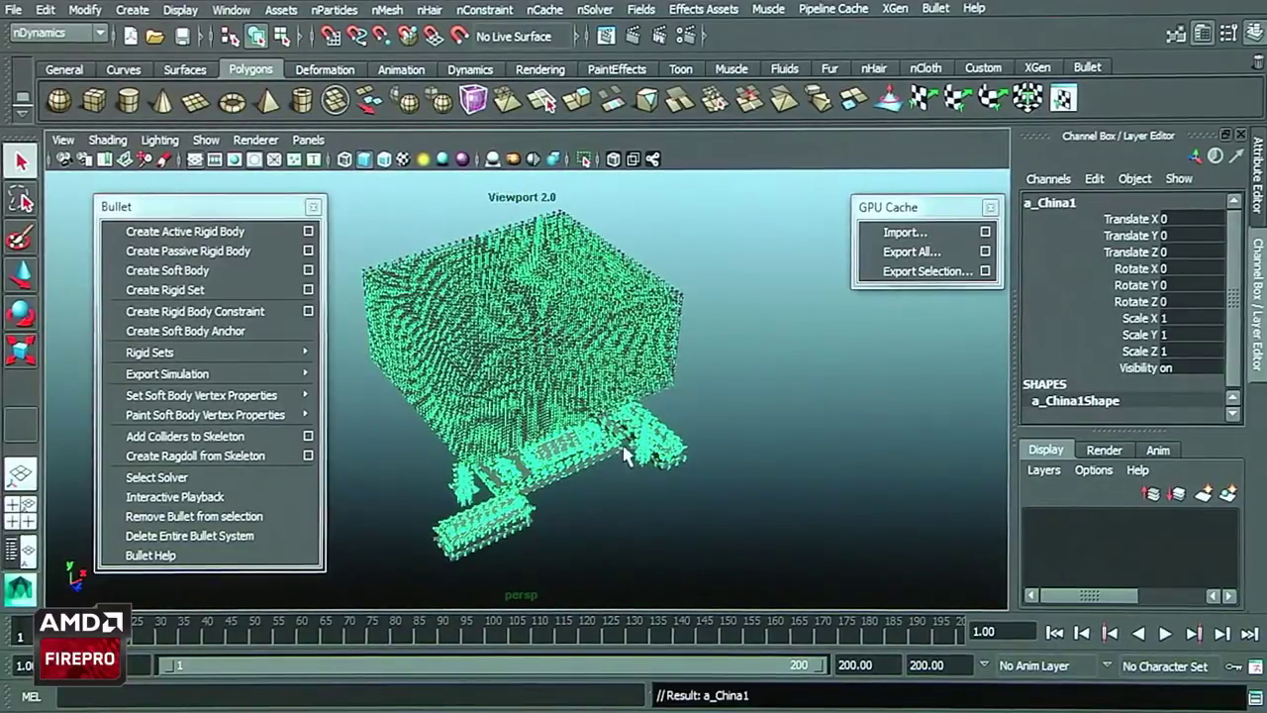
{"action": "key", "text": "w"}
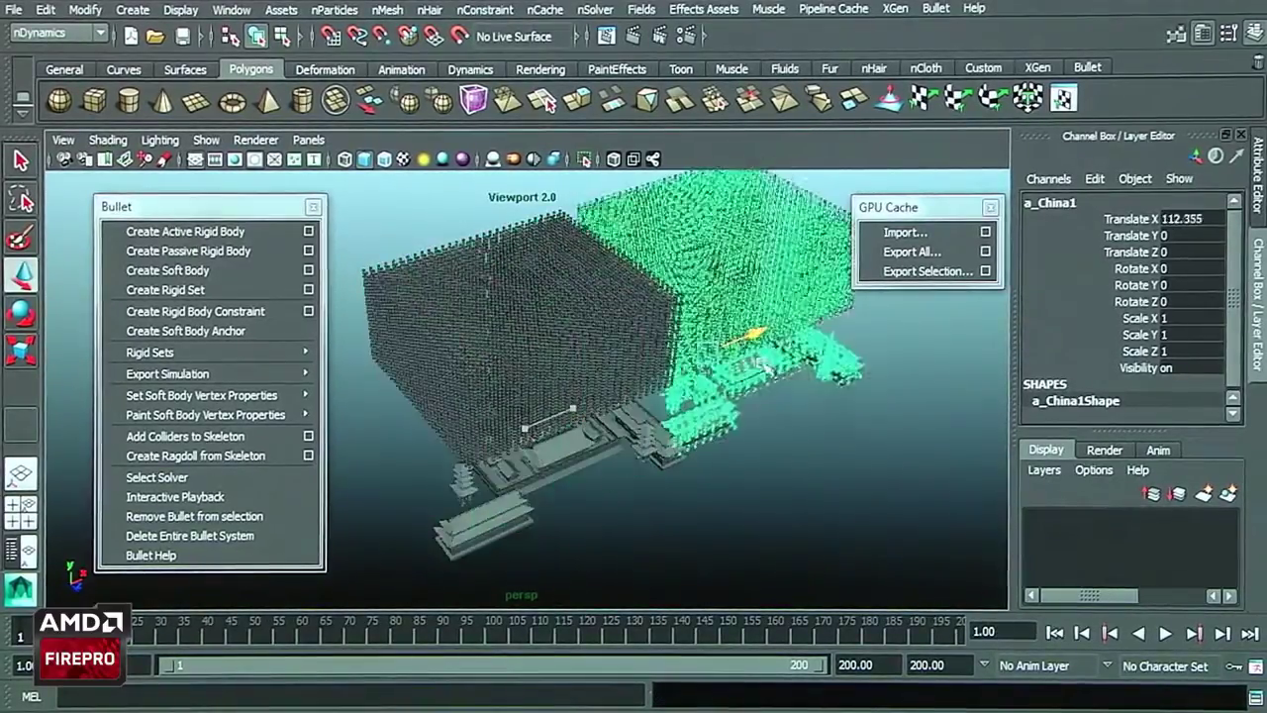
{"action": "key", "text": "shift+d"}
{"action": "key", "text": "shift+d"}
{"action": "key", "text": "shift+d"}
{"action": "left_click_drag", "start_coordinate": [789, 396], "coordinate": [648, 451], "text": "alt"}
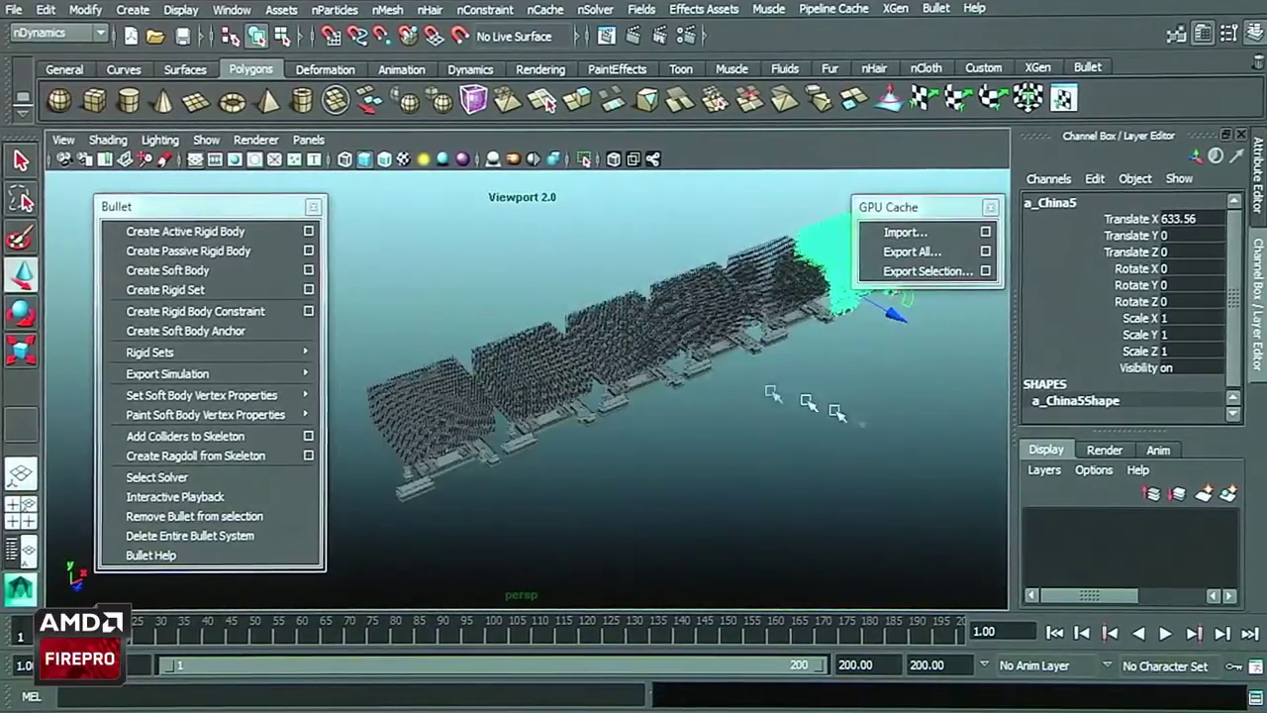
Step: Duplicate the whole row and offset it along Z repeatedly to build a grid of copies
{"action": "left_click_drag", "start_coordinate": [936, 485], "coordinate": [729, 386]}
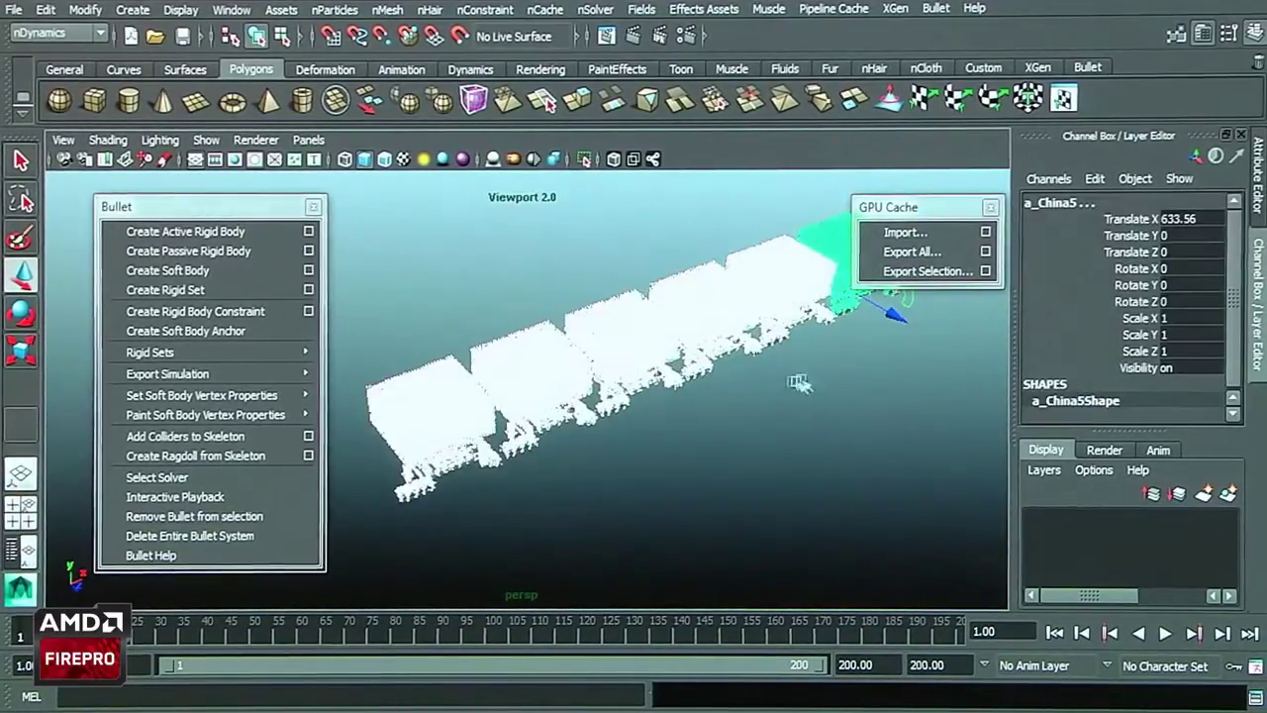
{"action": "key", "text": "ctrl+d"}
{"action": "left_click_drag", "start_coordinate": [898, 318], "coordinate": [782, 287]}
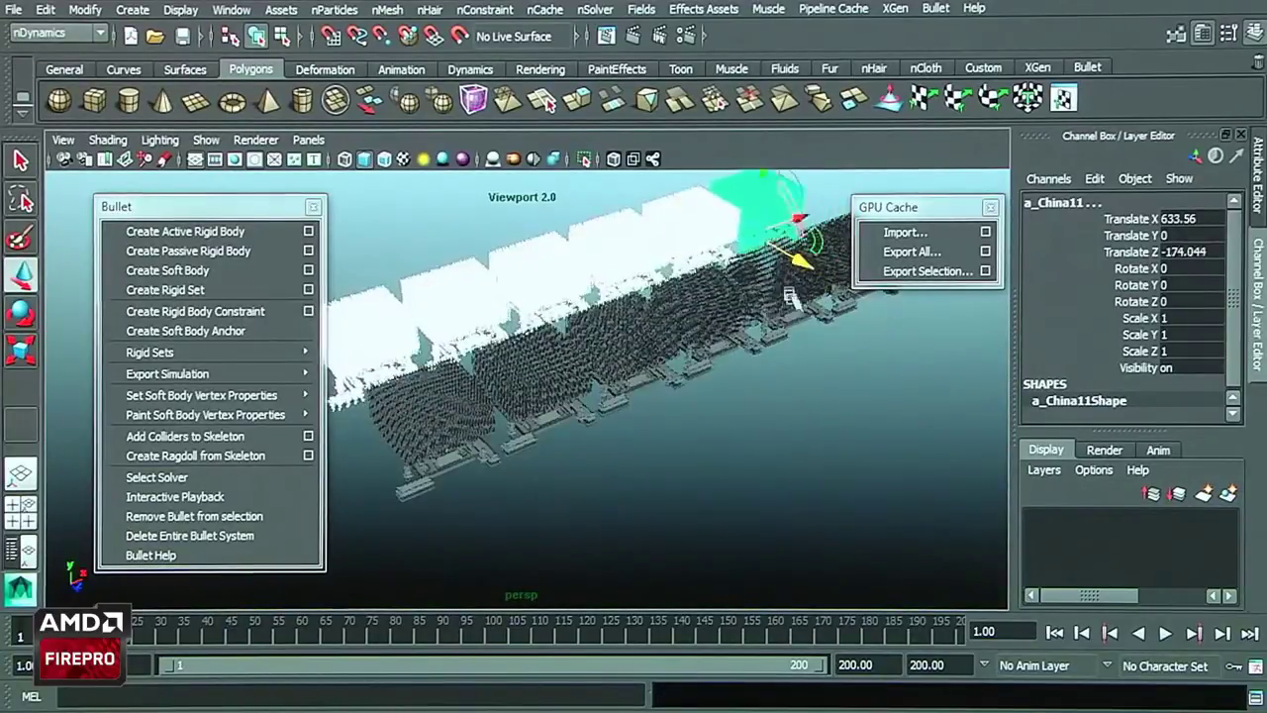
{"action": "key", "text": "shift+d"}
{"action": "key", "text": "shift+d"}
{"action": "left_click", "coordinate": [767, 424]}
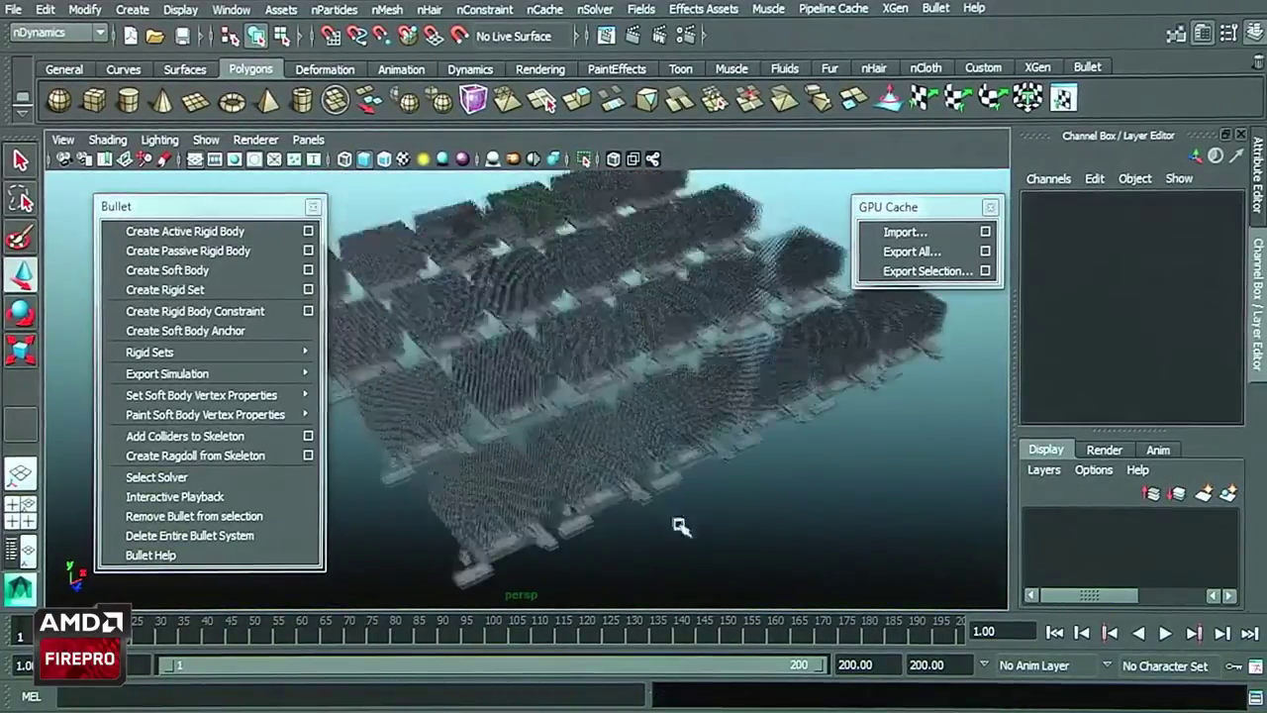
{"action": "left_click_drag", "start_coordinate": [676, 520], "coordinate": [691, 483], "text": "alt"}
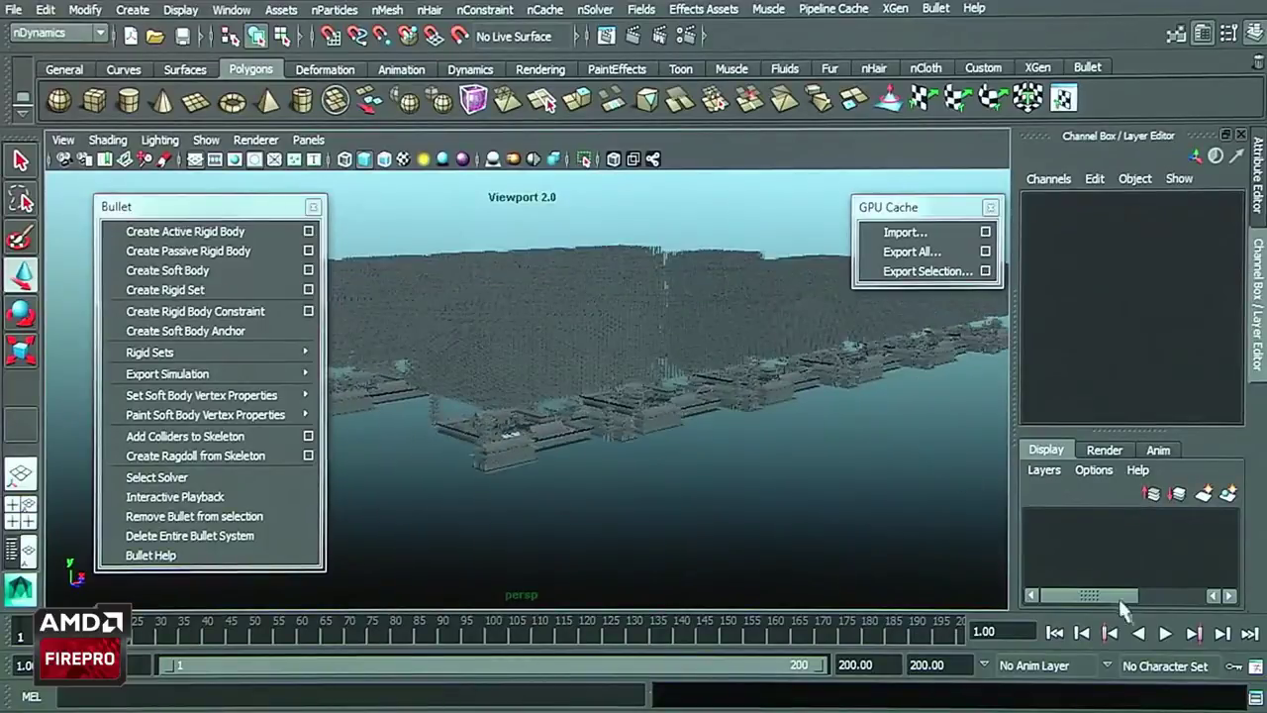
Step: Play the collapse across the duplicated city grid and stop it at frame 78
{"action": "left_click", "coordinate": [1166, 635]}
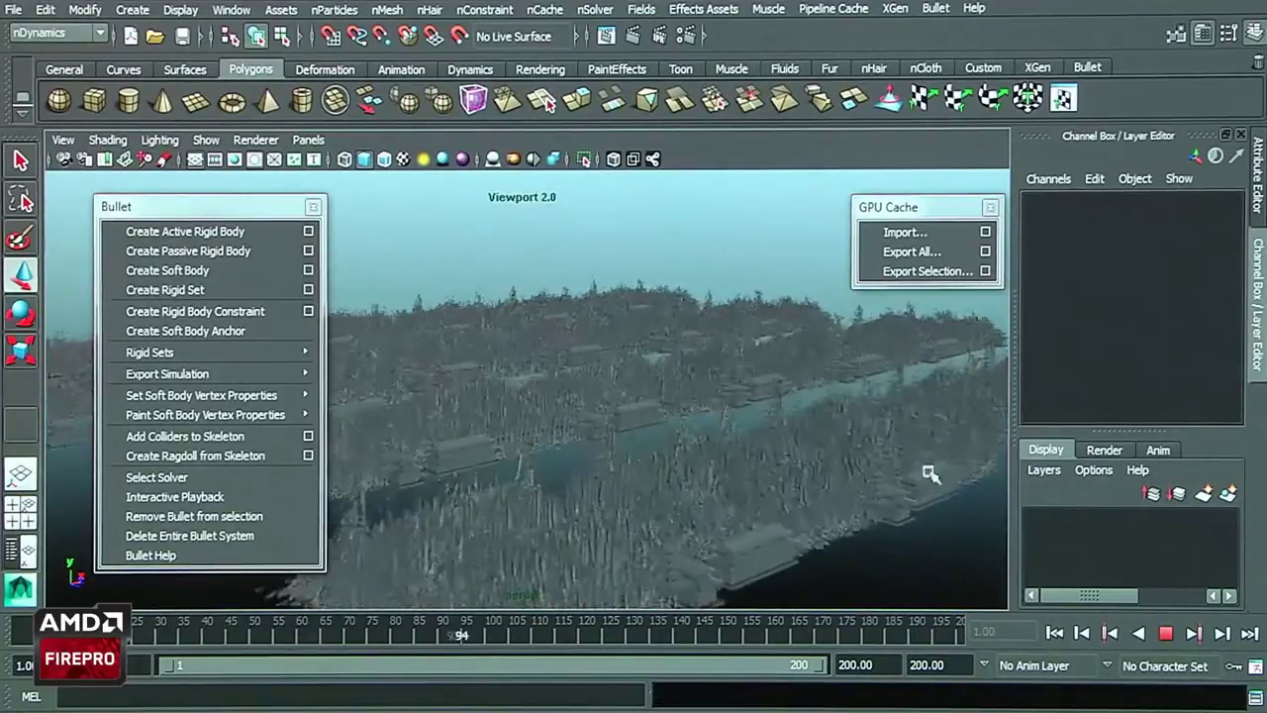
{"action": "middle_click_drag", "start_coordinate": [676, 520], "coordinate": [676, 512], "text": "alt"}
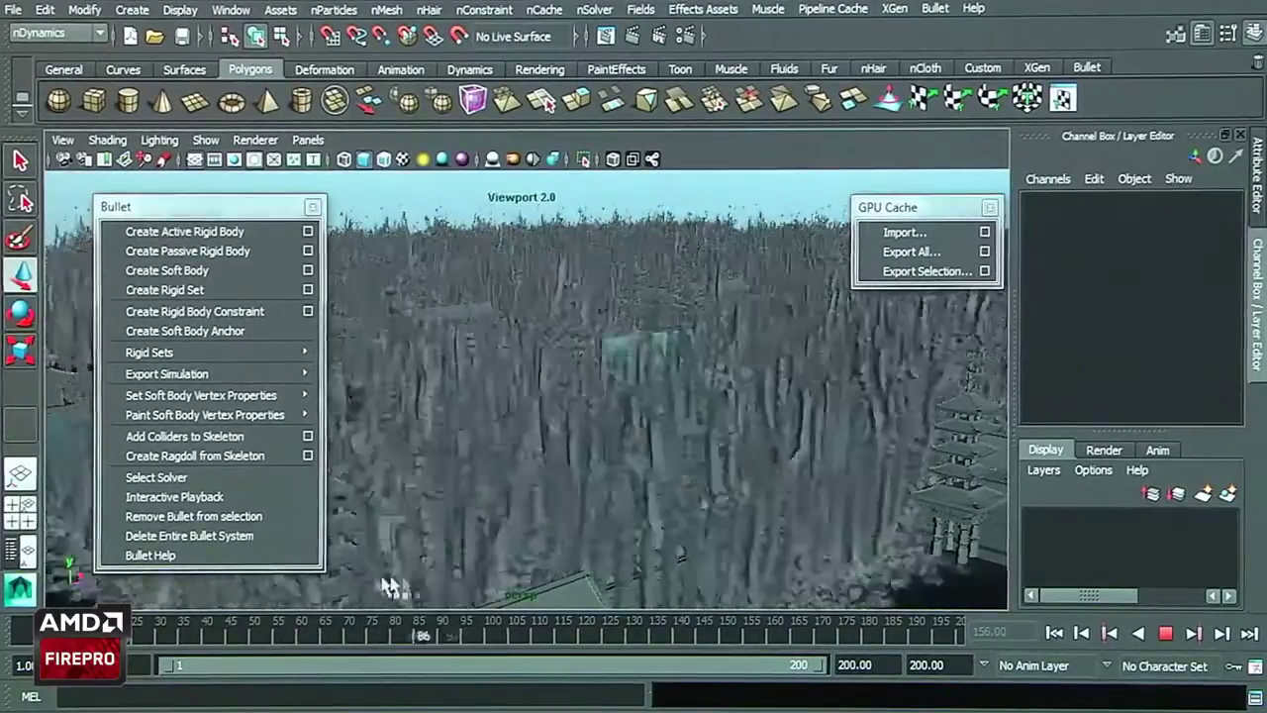
{"action": "key", "text": "Escape"}
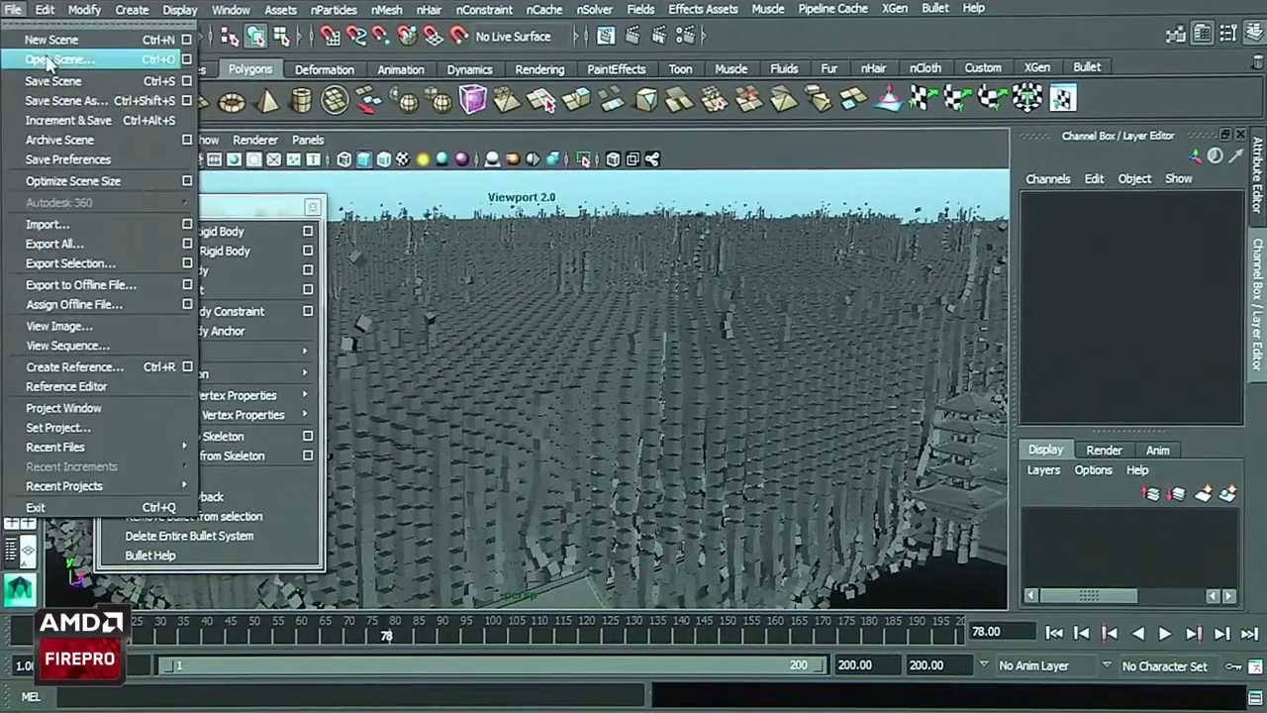
{"action": "left_click", "coordinate": [59, 58]}
Step: Open the a.mb brick-tower scene without saving changes to f.mb
{"action": "left_click", "coordinate": [492, 151]}
{"action": "double_click", "coordinate": [492, 151]}
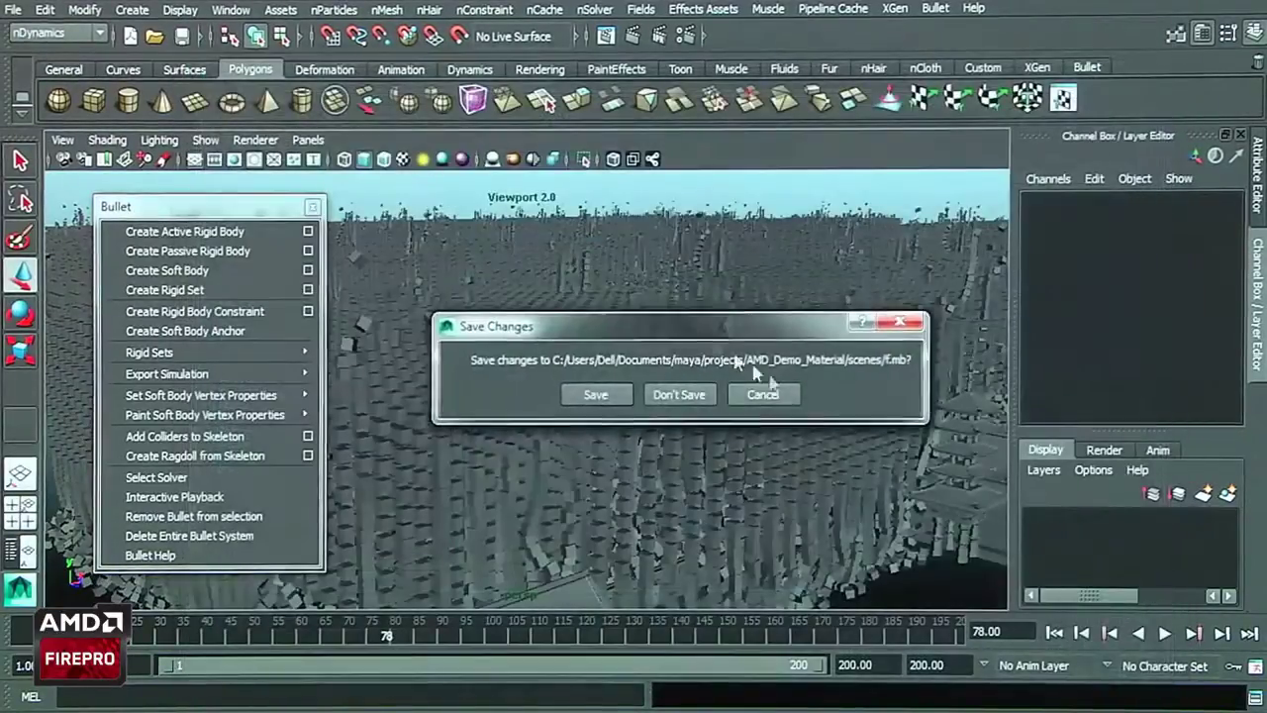
{"action": "left_click", "coordinate": [679, 392]}
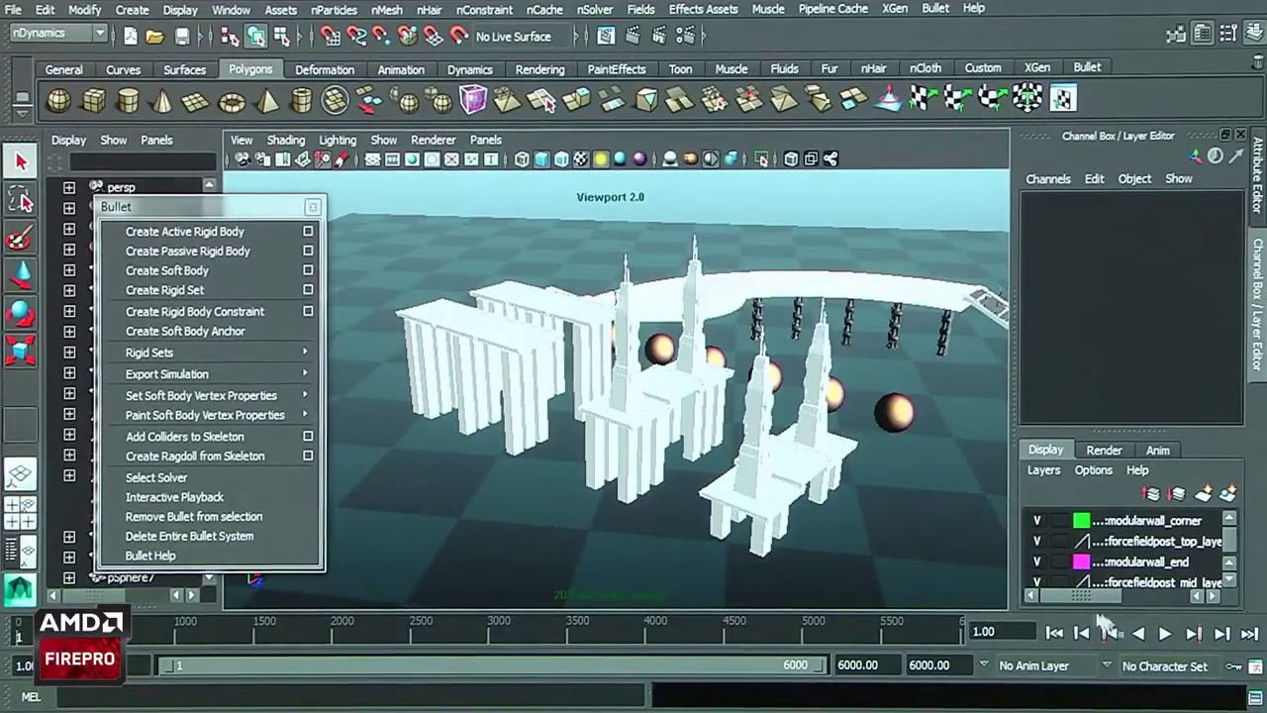
Step: Play the ball-and-tower simulation and stop it at frame 115 with the towers smashed
{"action": "left_click", "coordinate": [1165, 633]}
{"action": "left_click_drag", "start_coordinate": [929, 532], "coordinate": [901, 525], "text": "alt"}
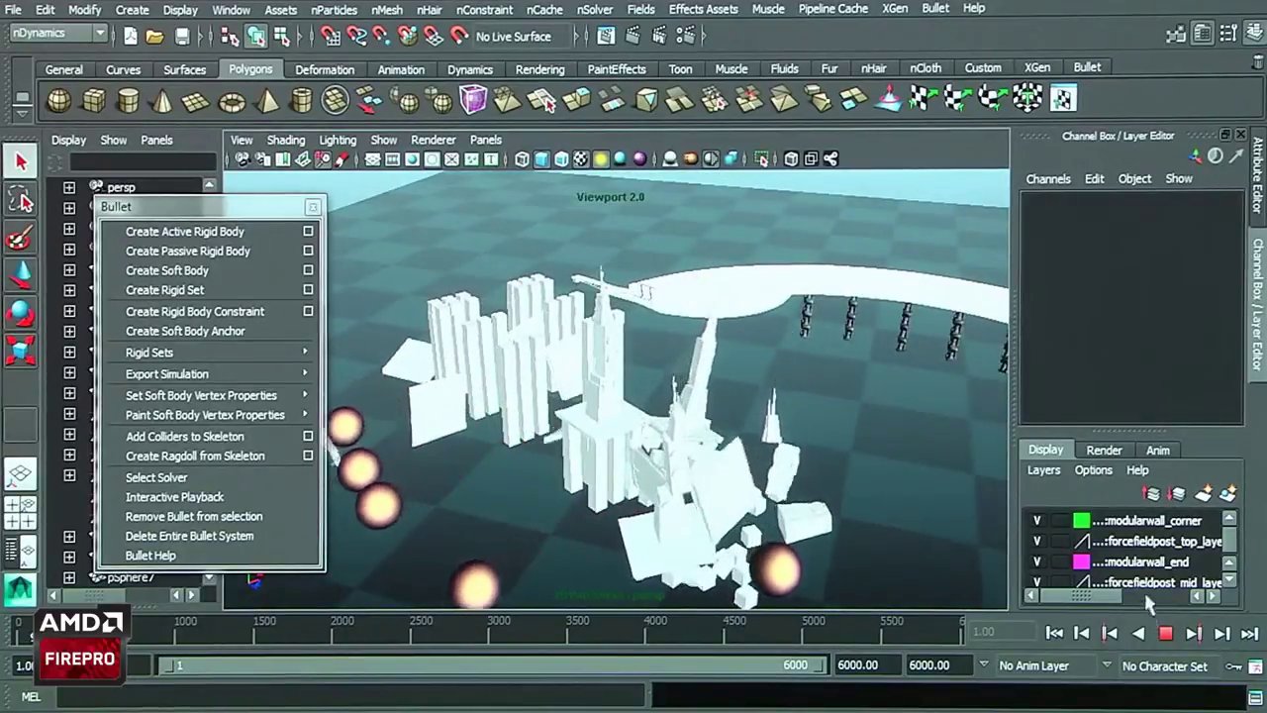
{"action": "left_click", "coordinate": [1165, 634]}
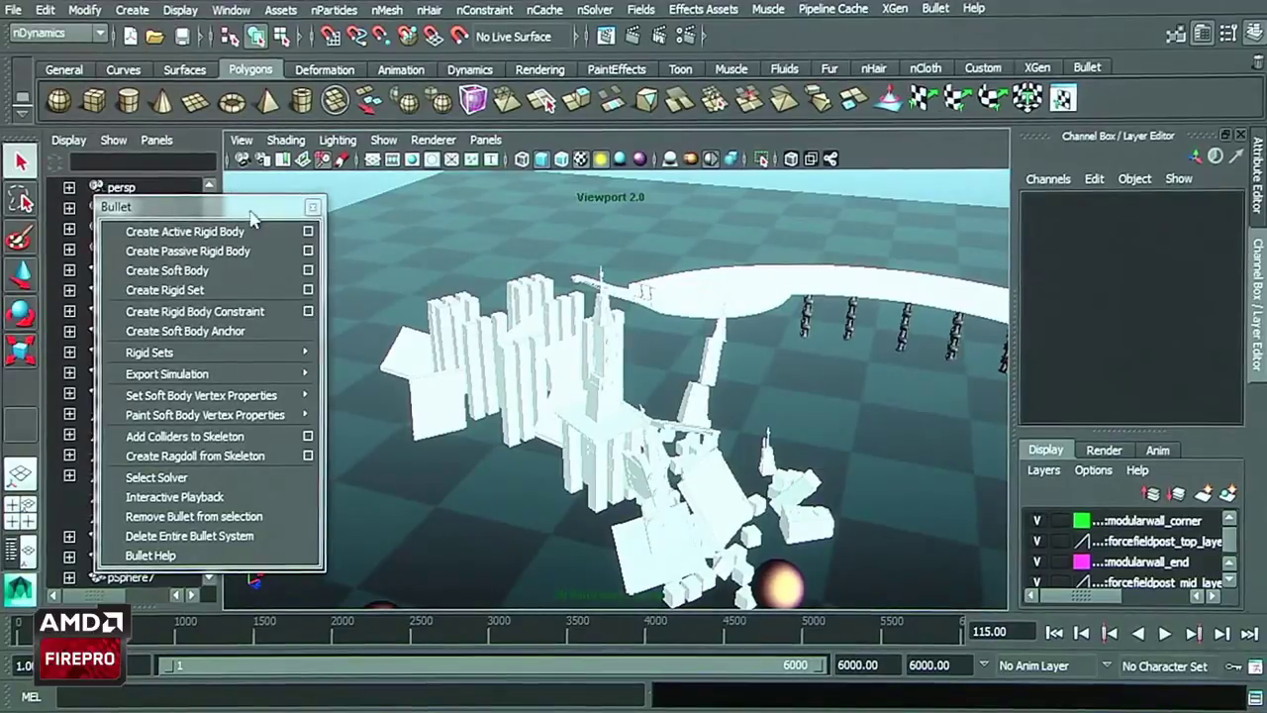
Step: Close the floating Bullet panel
{"action": "mouse_move", "coordinate": [246, 210]}
{"action": "left_mouse_down"}
{"action": "mouse_move", "coordinate": [286, 194]}
{"action": "mouse_move", "coordinate": [265, 202]}
{"action": "left_mouse_up"}
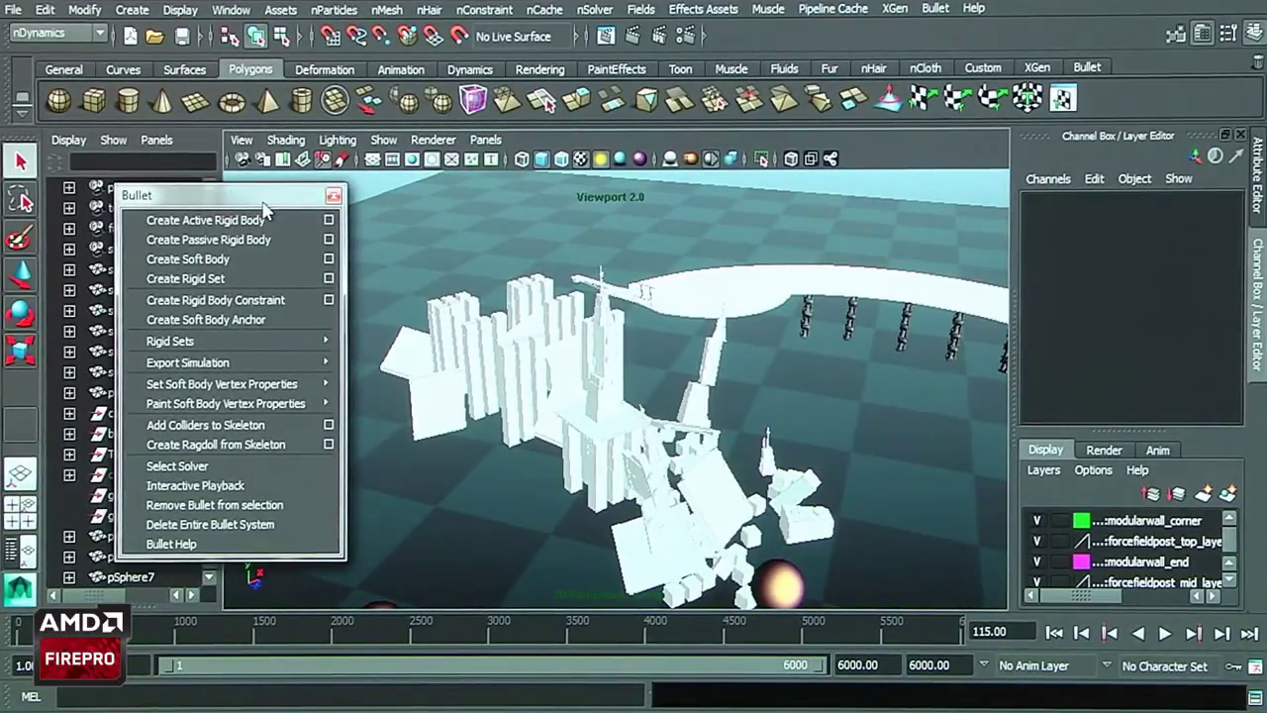
{"action": "left_click", "coordinate": [334, 195]}
{"action": "left_click_drag", "start_coordinate": [209, 367], "coordinate": [200, 530]}
Step: Turn on Use Maya Fields in bulletSolver1's Basic Fields attributes
{"action": "left_click", "coordinate": [139, 497]}
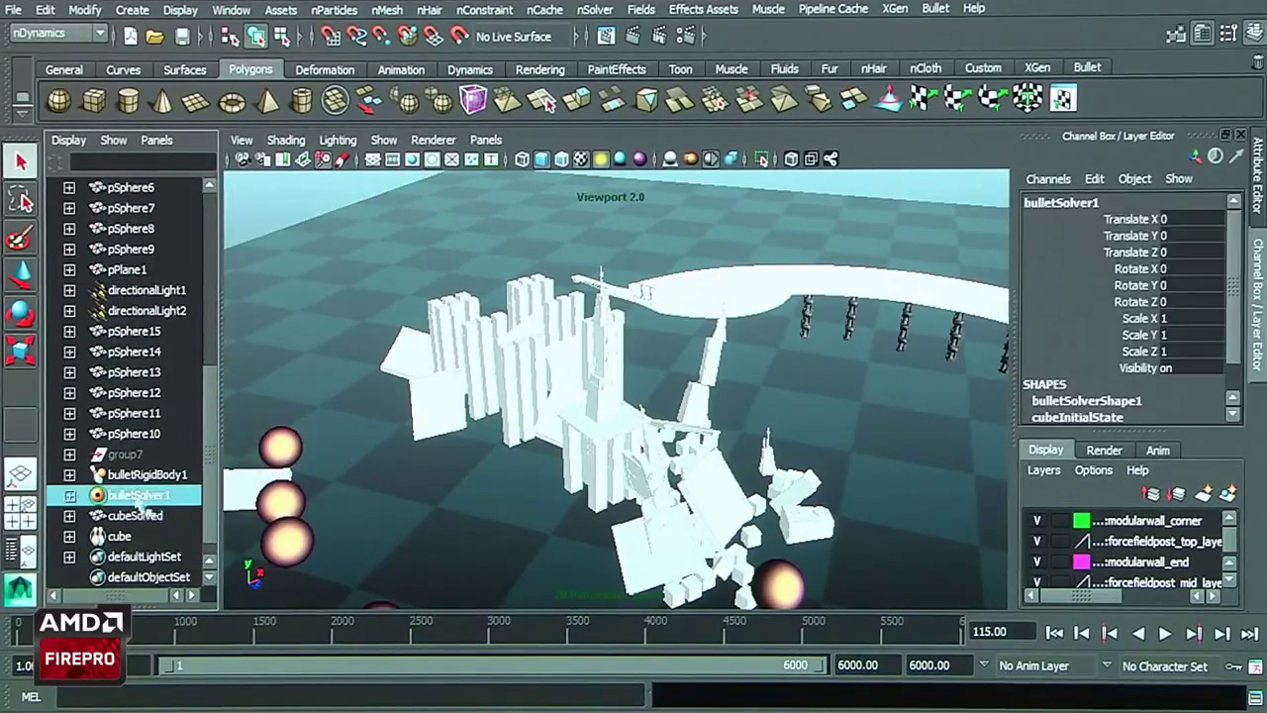
{"action": "key", "text": "ctrl+a"}
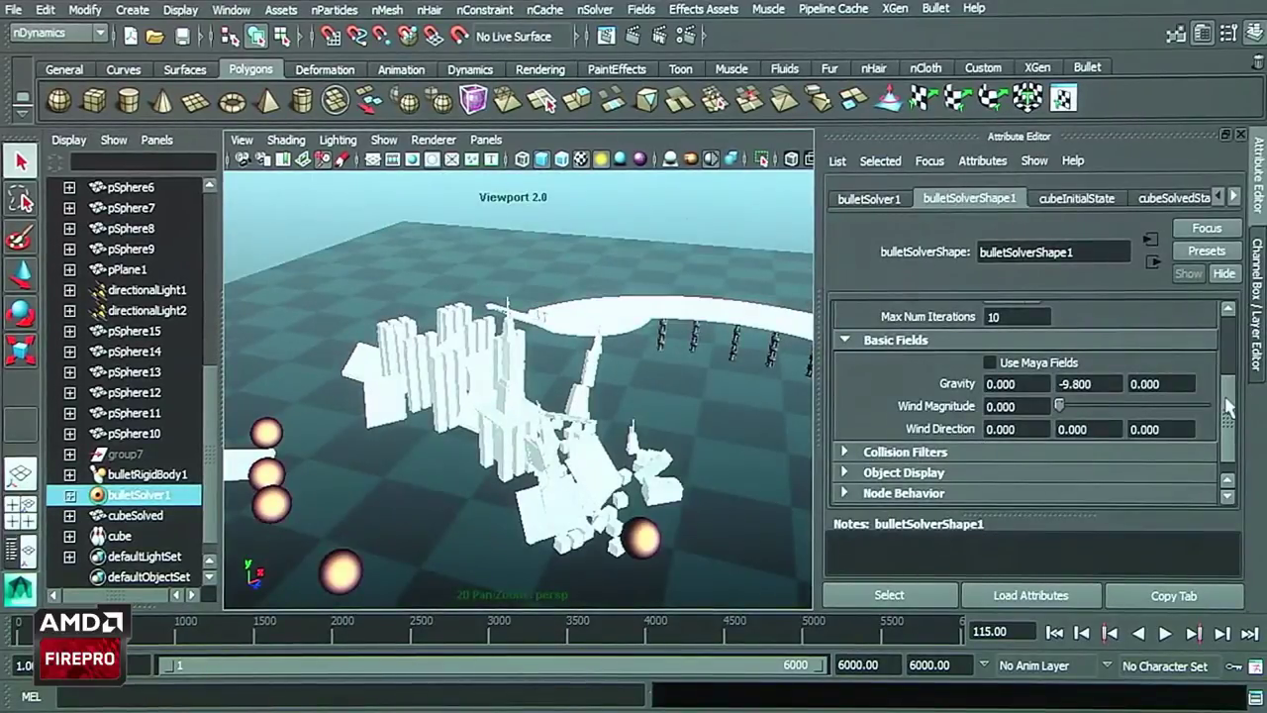
{"action": "scroll", "coordinate": [1228, 406], "scroll_direction": "up", "scroll_amount": 1}
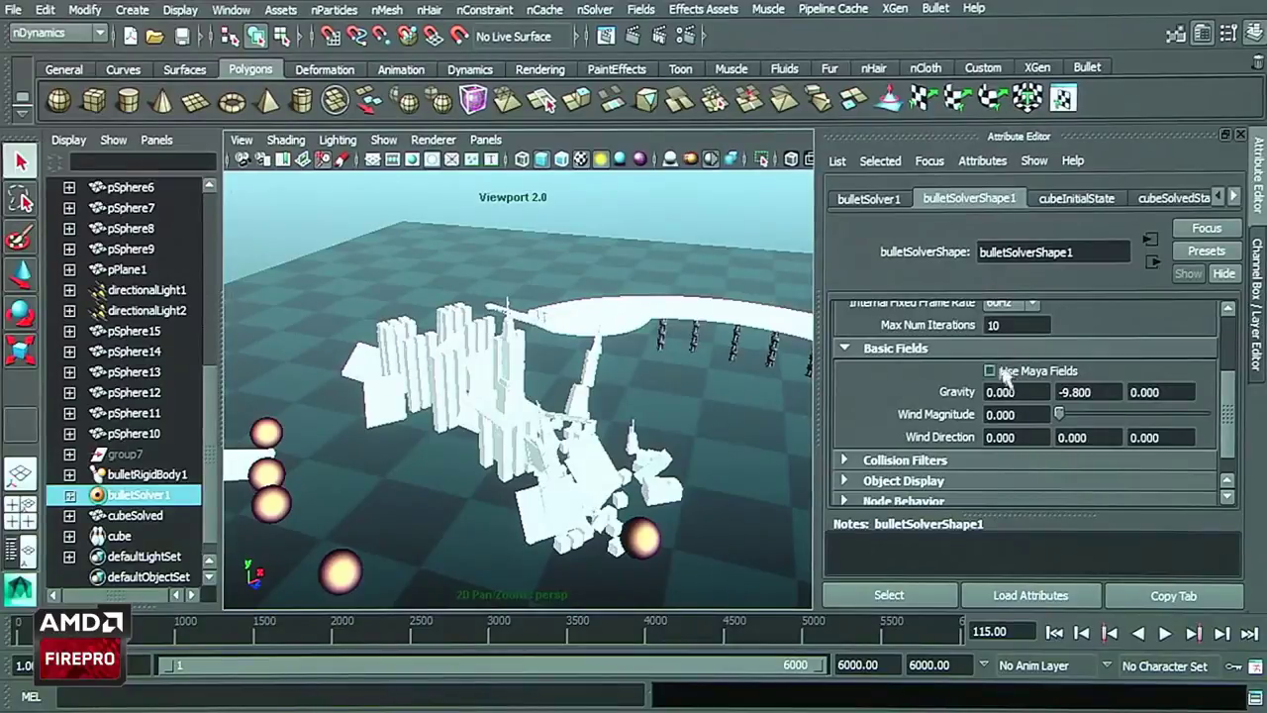
{"action": "scroll", "coordinate": [1220, 406], "scroll_direction": "up", "scroll_amount": 3}
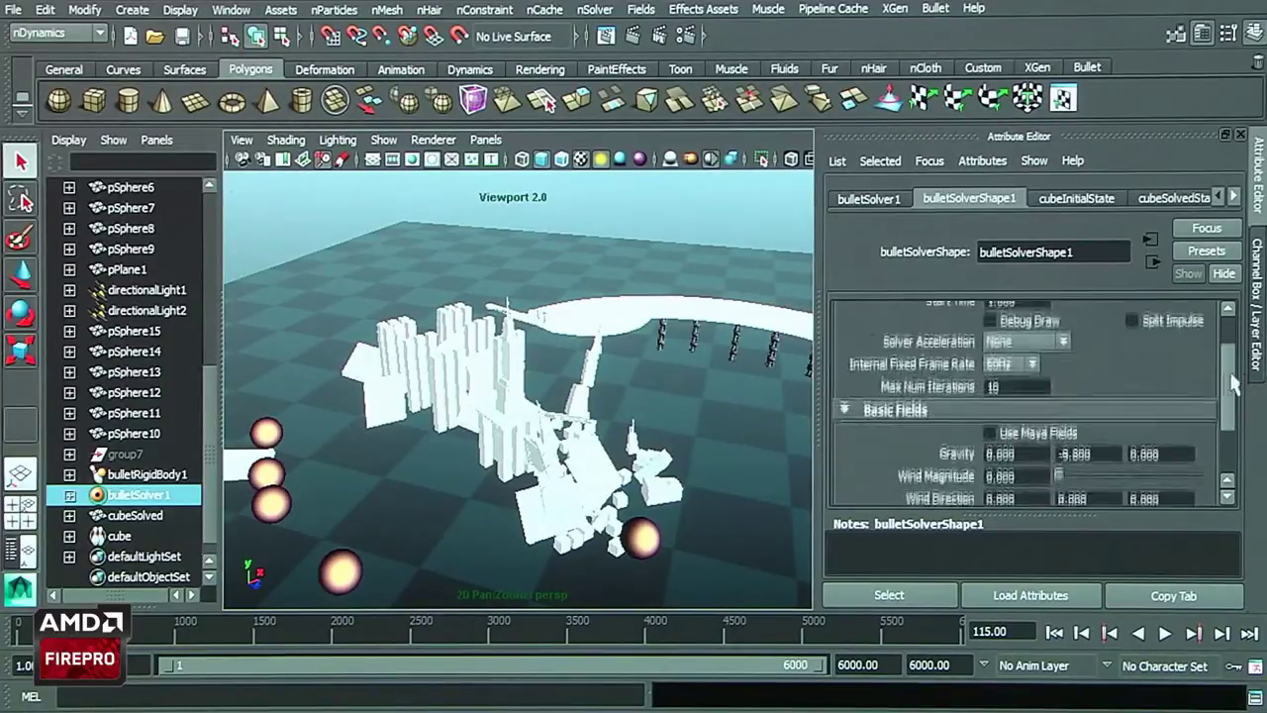
{"action": "scroll", "coordinate": [1041, 399], "scroll_direction": "down", "scroll_amount": 3}
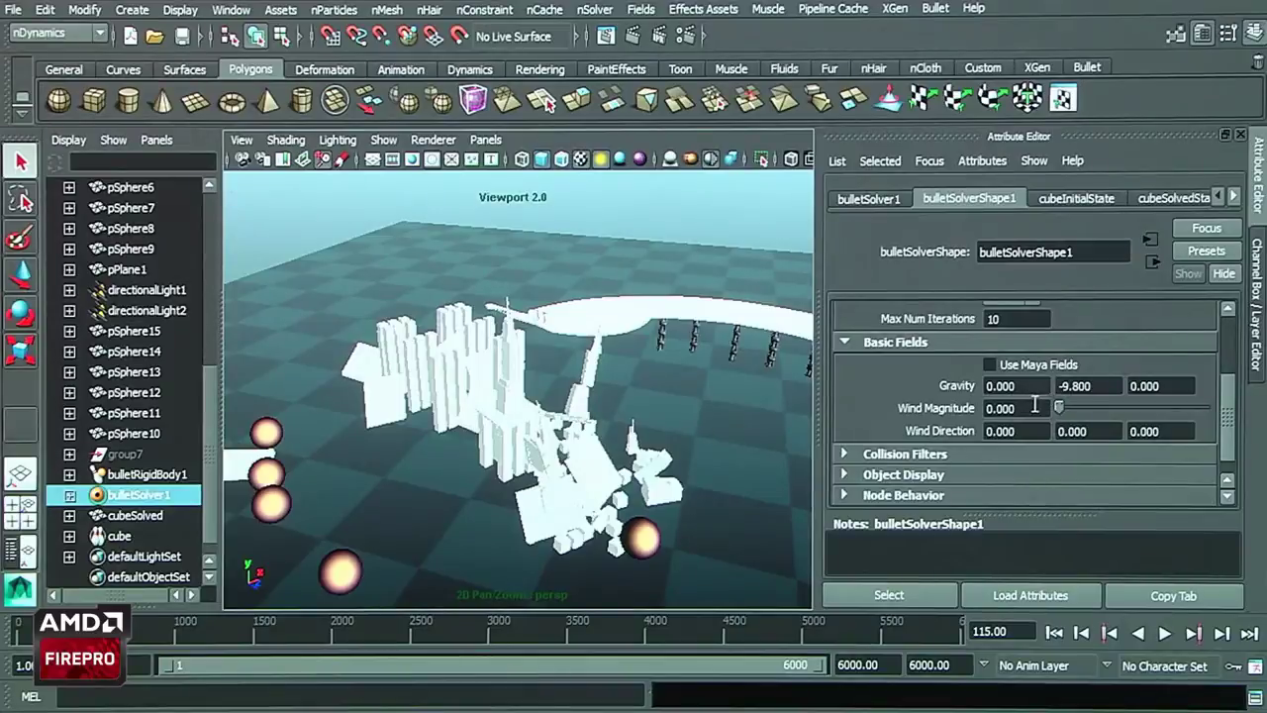
{"action": "left_click", "coordinate": [990, 364]}
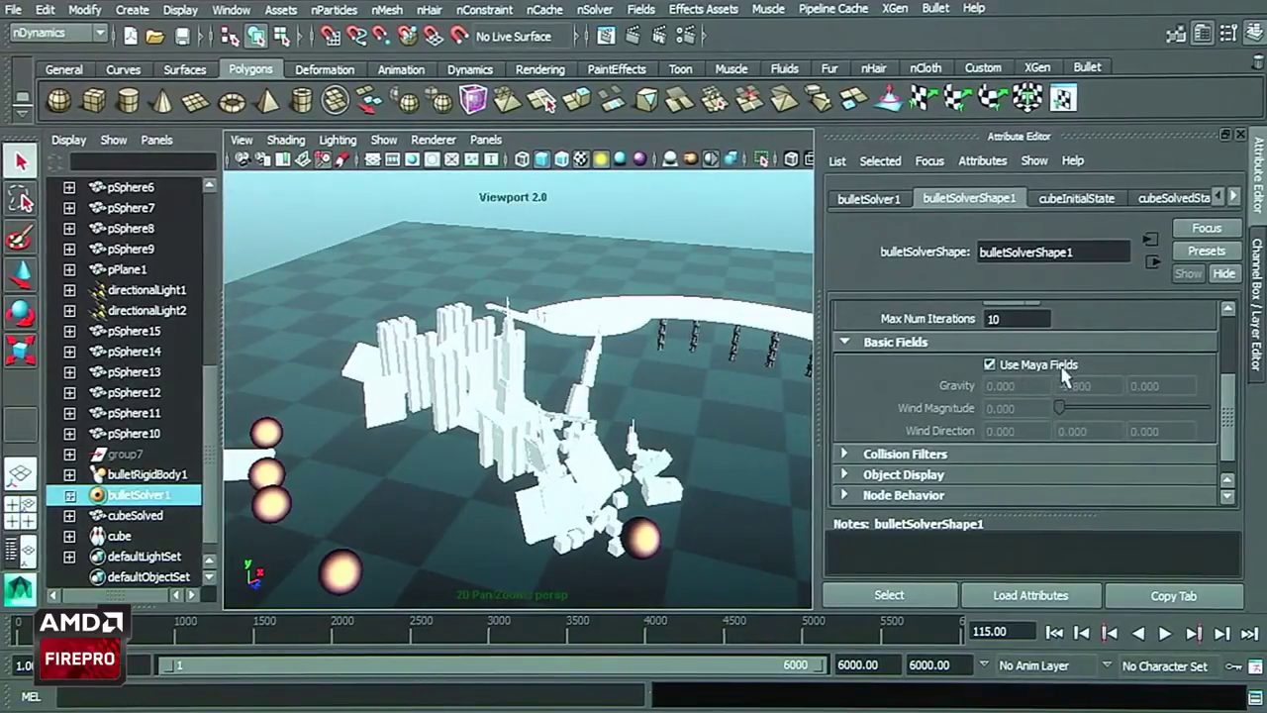
Step: Tear off the Fields menu as a floating panel near the scene
{"action": "left_click", "coordinate": [646, 11]}
{"action": "left_click", "coordinate": [661, 28]}
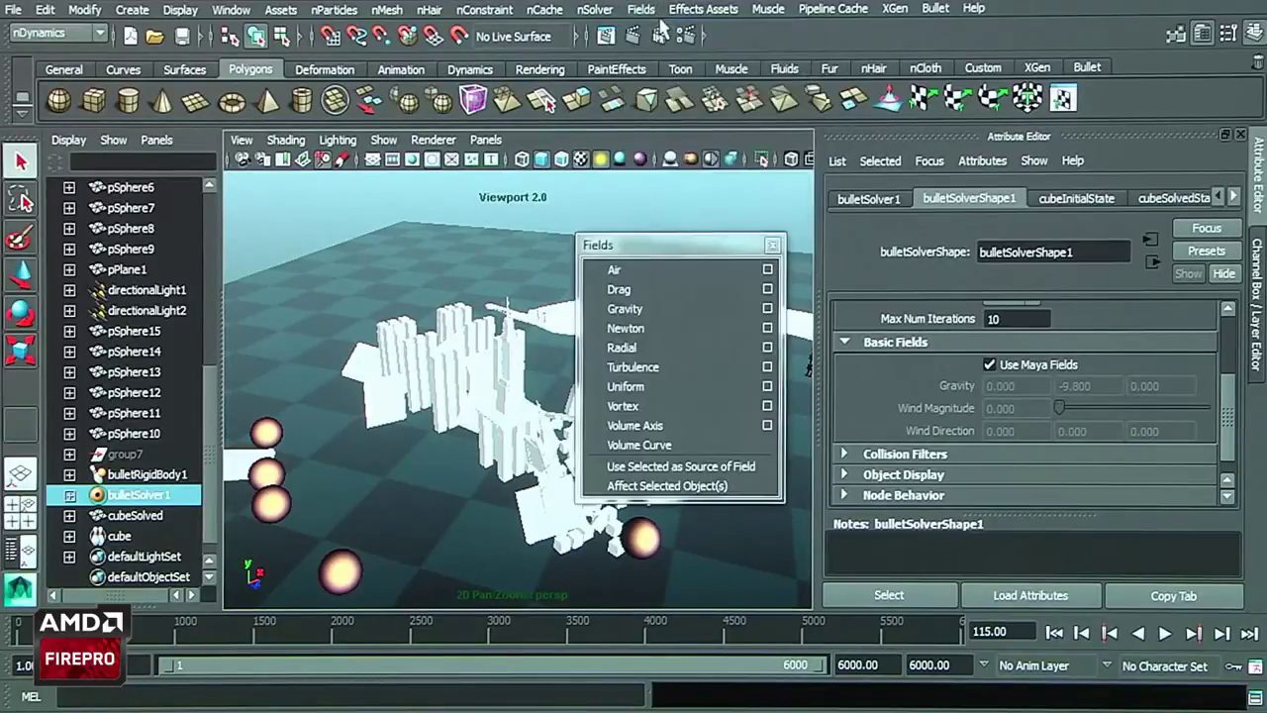
{"action": "left_click_drag", "start_coordinate": [658, 245], "coordinate": [598, 211]}
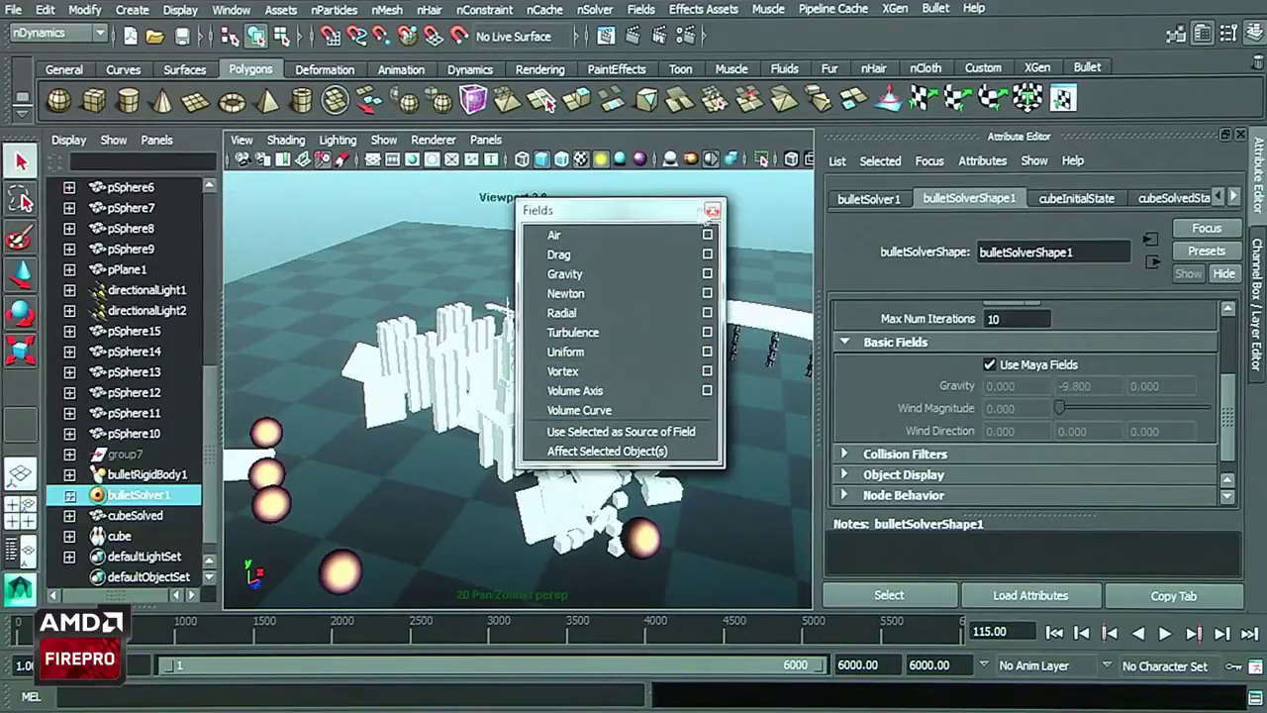
Step: Open b.mb without saving a.mb and play its building collapse to frame 72
{"action": "left_click", "coordinate": [711, 211]}
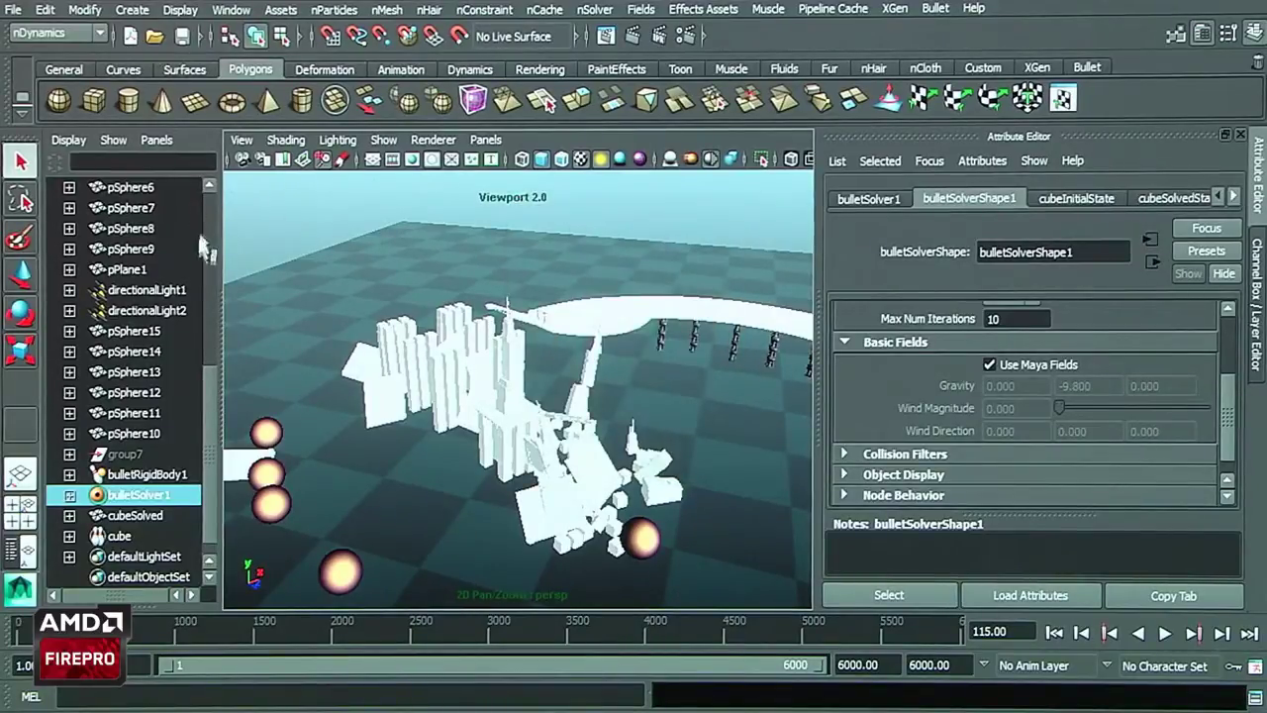
{"action": "left_click", "coordinate": [12, 9]}
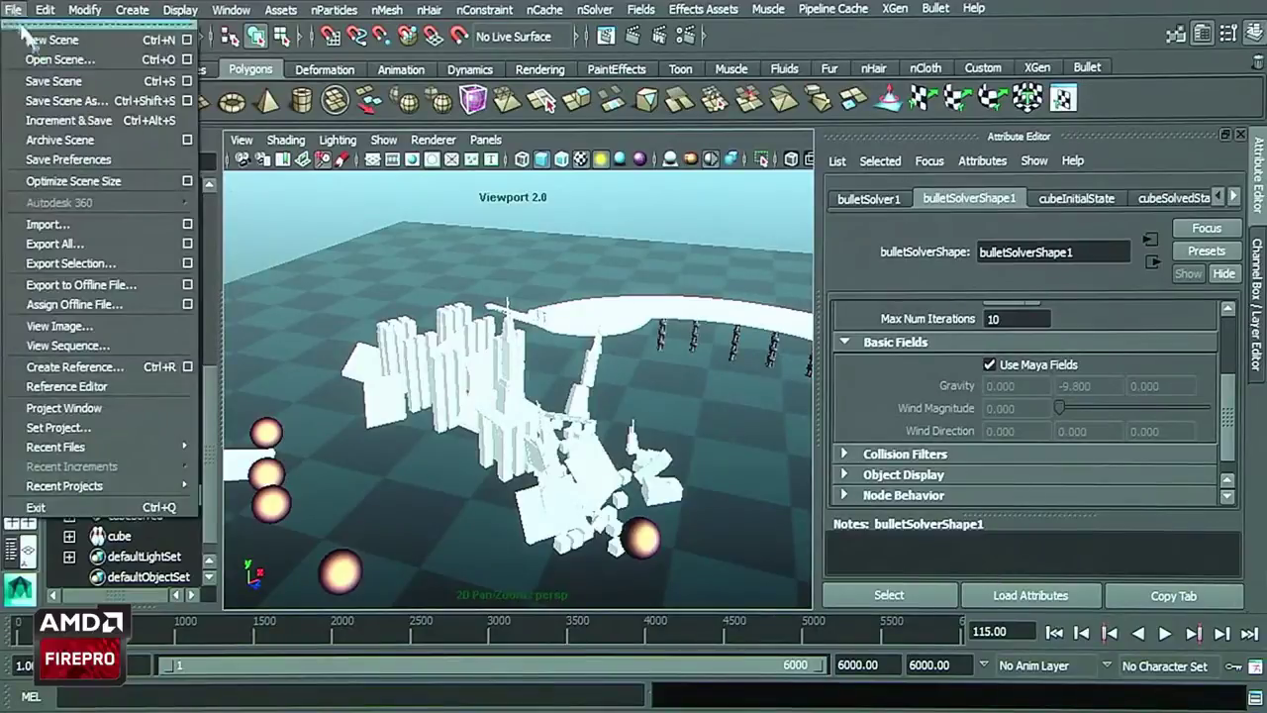
{"action": "left_click", "coordinate": [44, 44]}
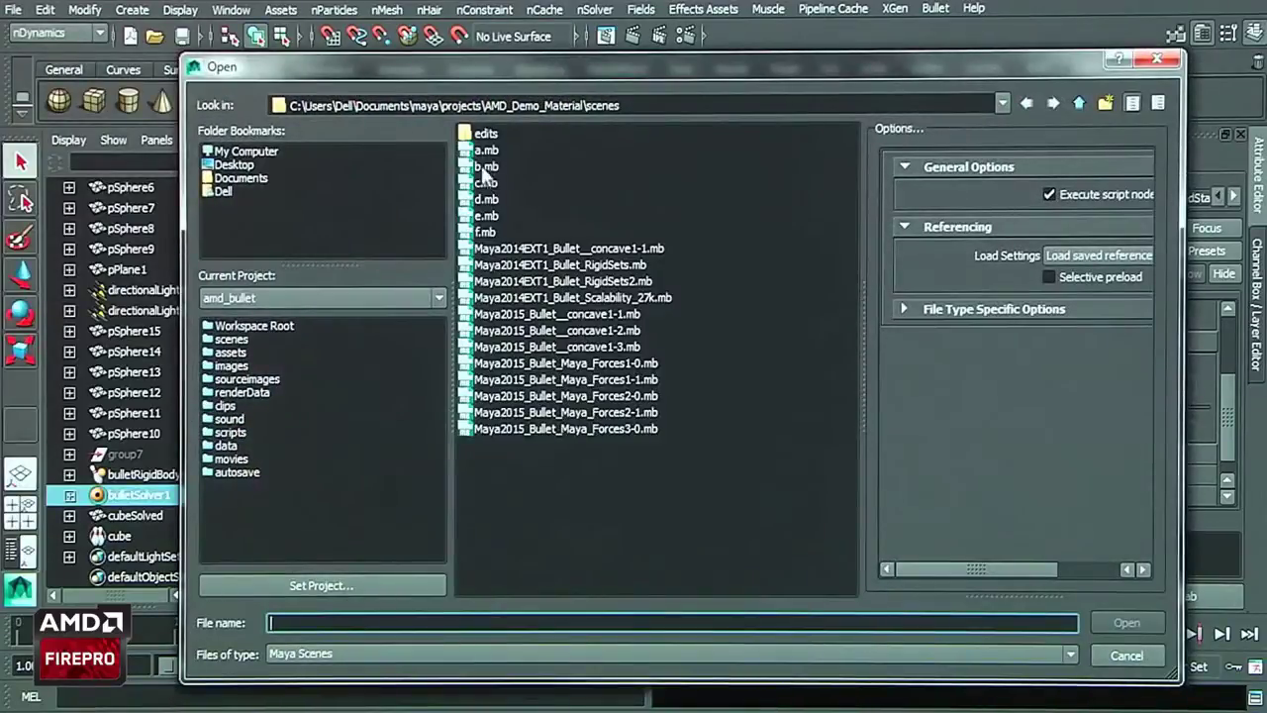
{"action": "left_click", "coordinate": [482, 166]}
{"action": "left_click", "coordinate": [1139, 623]}
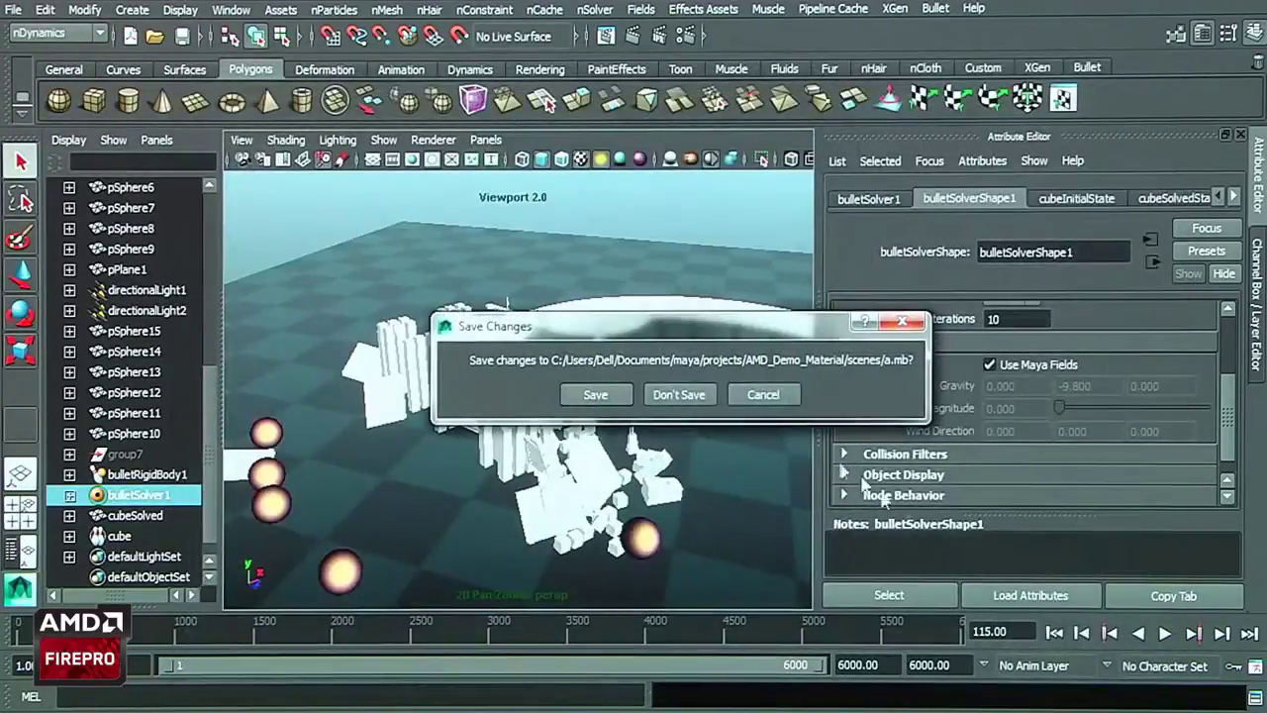
{"action": "left_click", "coordinate": [703, 400]}
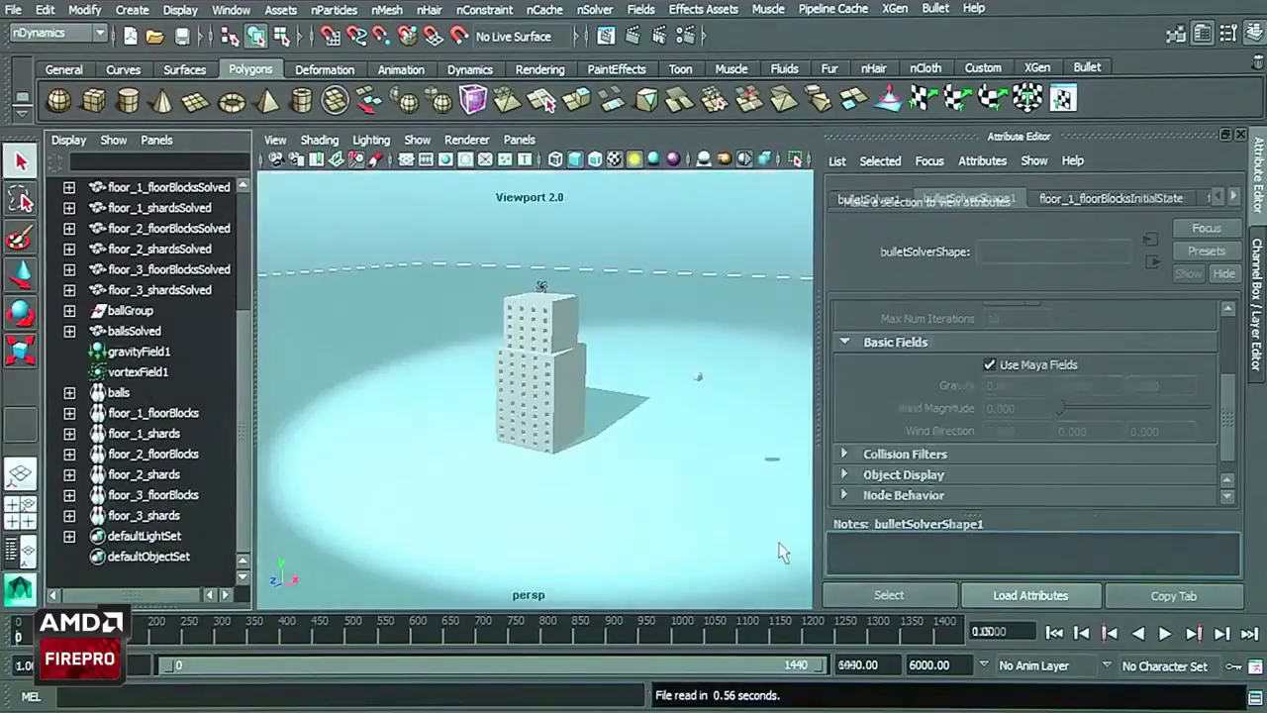
{"action": "left_click", "coordinate": [1166, 635]}
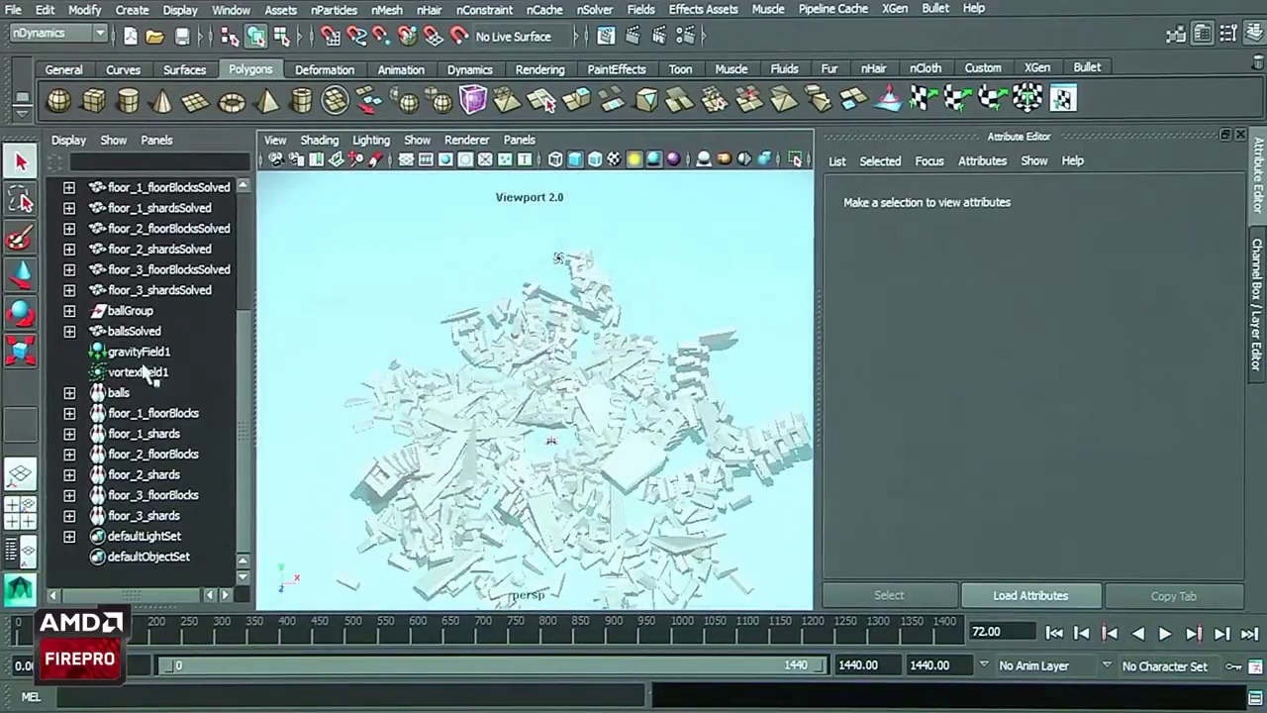
{"action": "left_click", "coordinate": [139, 372]}
Step: Replay from frame 0 while adjusting vortexField1 Magnitude to 7.586, stopping at frame 116
{"action": "left_click", "coordinate": [1055, 633]}
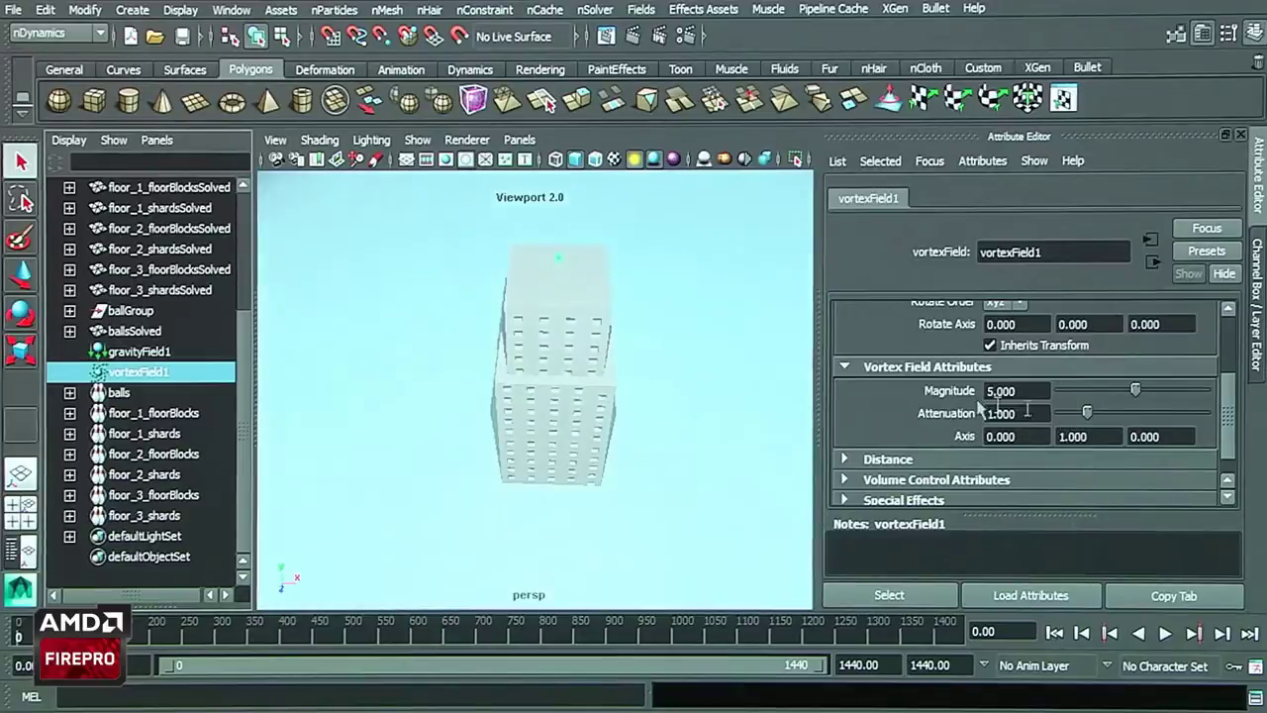
{"action": "left_click", "coordinate": [1165, 635]}
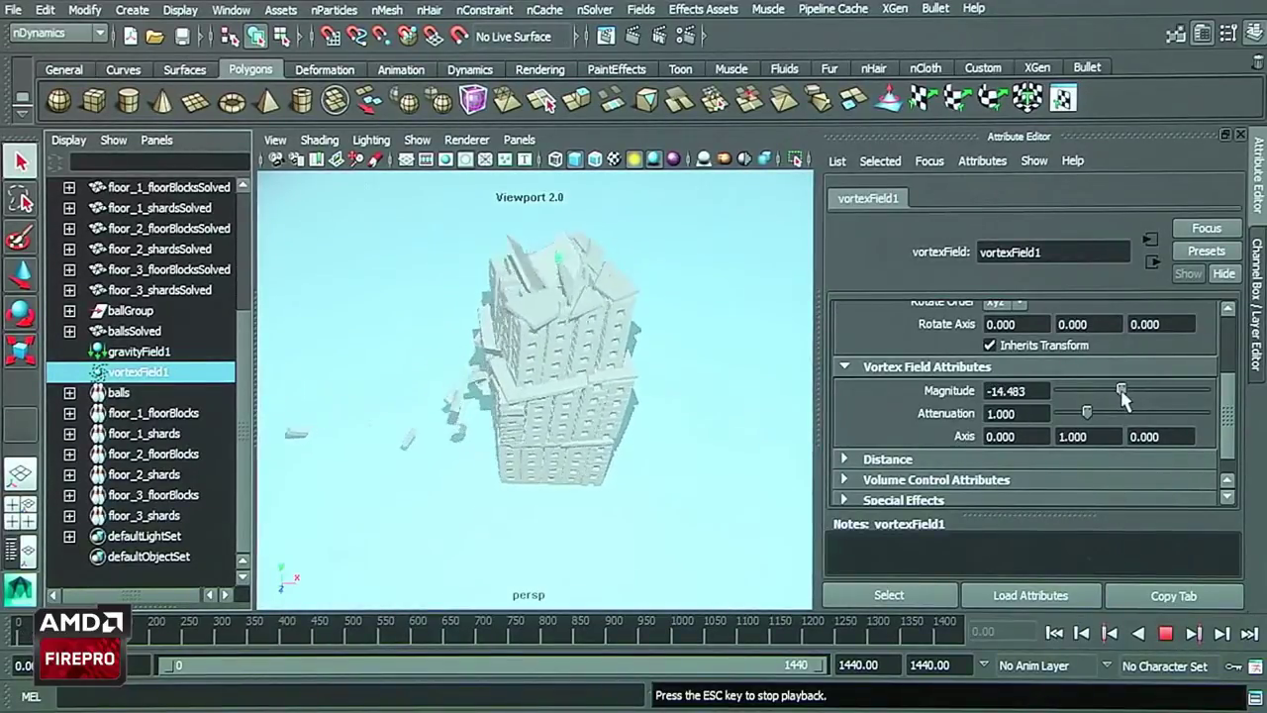
{"action": "mouse_move", "coordinate": [1121, 396]}
{"action": "left_mouse_down"}
{"action": "mouse_move", "coordinate": [1160, 392]}
{"action": "mouse_move", "coordinate": [1143, 398]}
{"action": "left_mouse_up"}
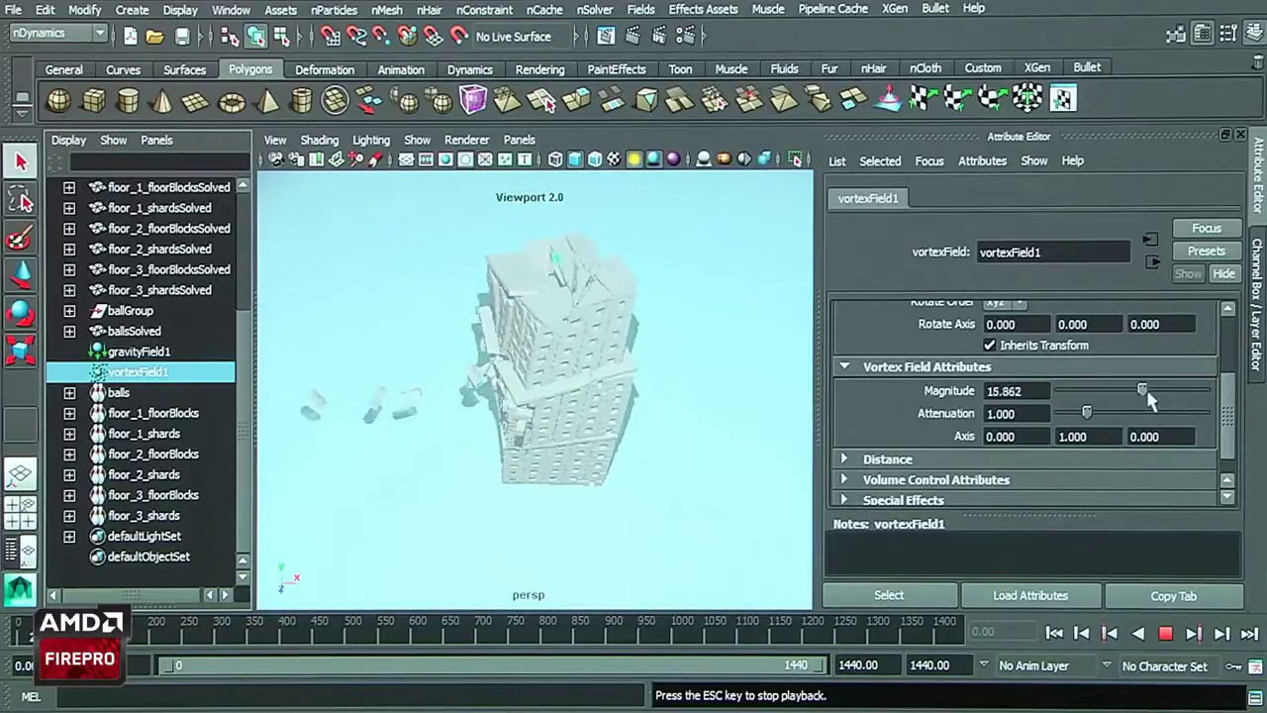
{"action": "mouse_move", "coordinate": [1146, 394]}
{"action": "left_mouse_down"}
{"action": "mouse_move", "coordinate": [1117, 394]}
{"action": "mouse_move", "coordinate": [1138, 394]}
{"action": "left_mouse_up"}
{"action": "left_click", "coordinate": [1165, 632]}
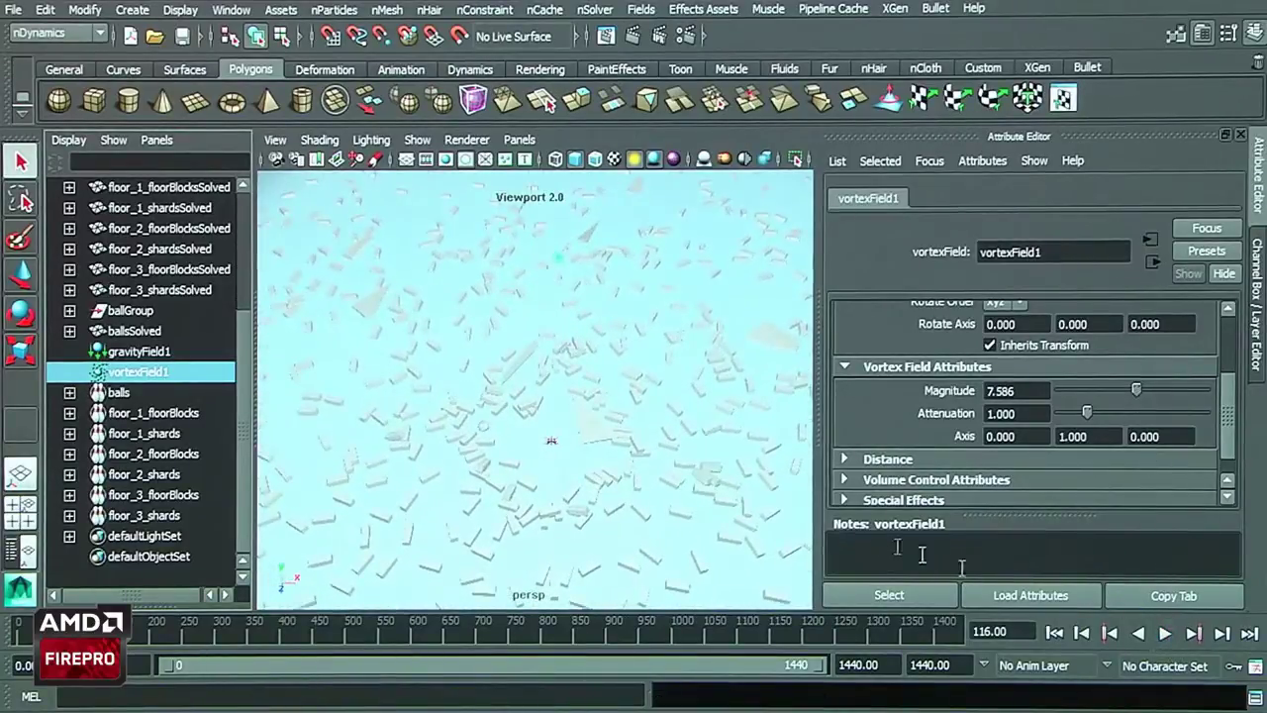
Step: Open c.mb without saving b.mb and tumble to a low view of the brick tower
{"action": "left_click", "coordinate": [20, 10]}
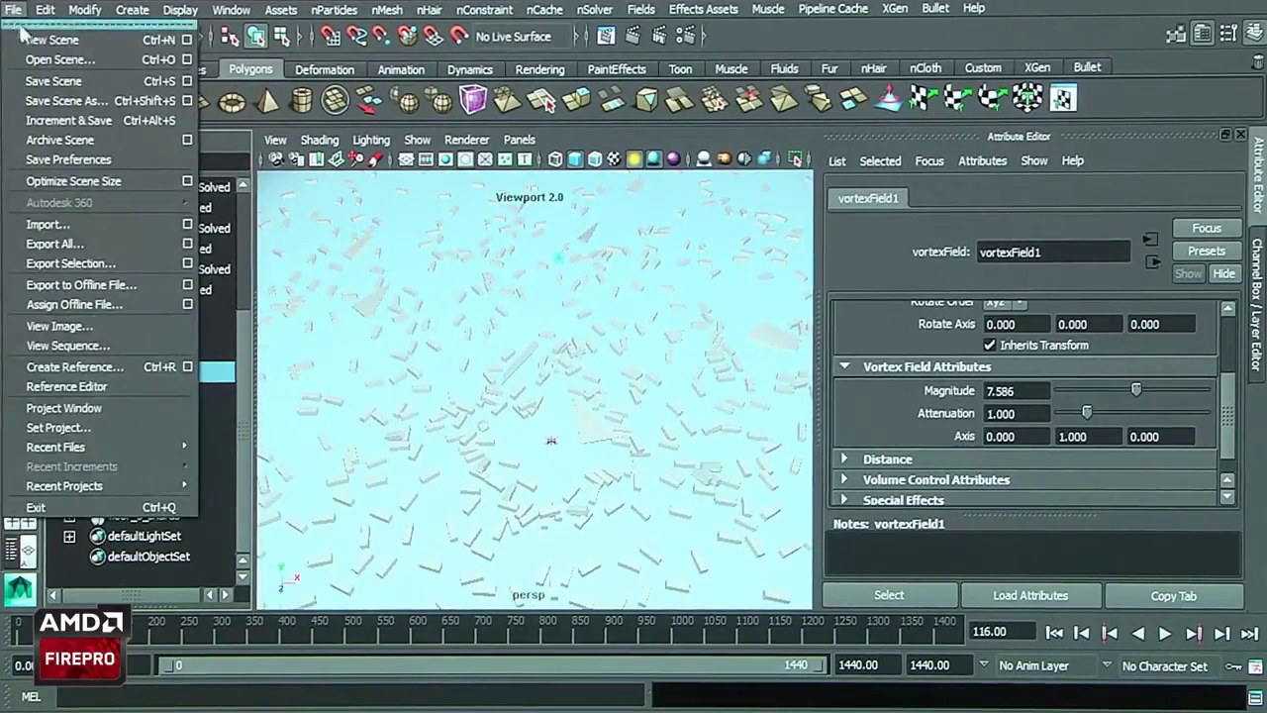
{"action": "left_click", "coordinate": [49, 53]}
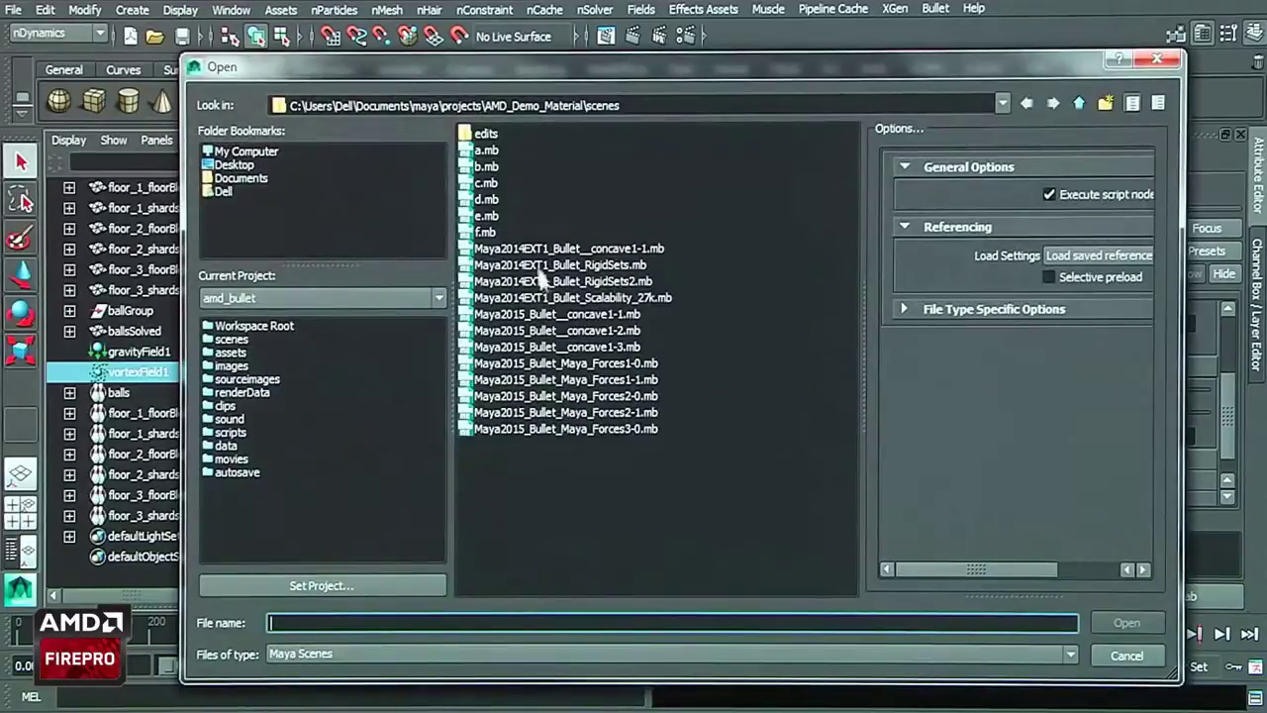
{"action": "left_click", "coordinate": [492, 184]}
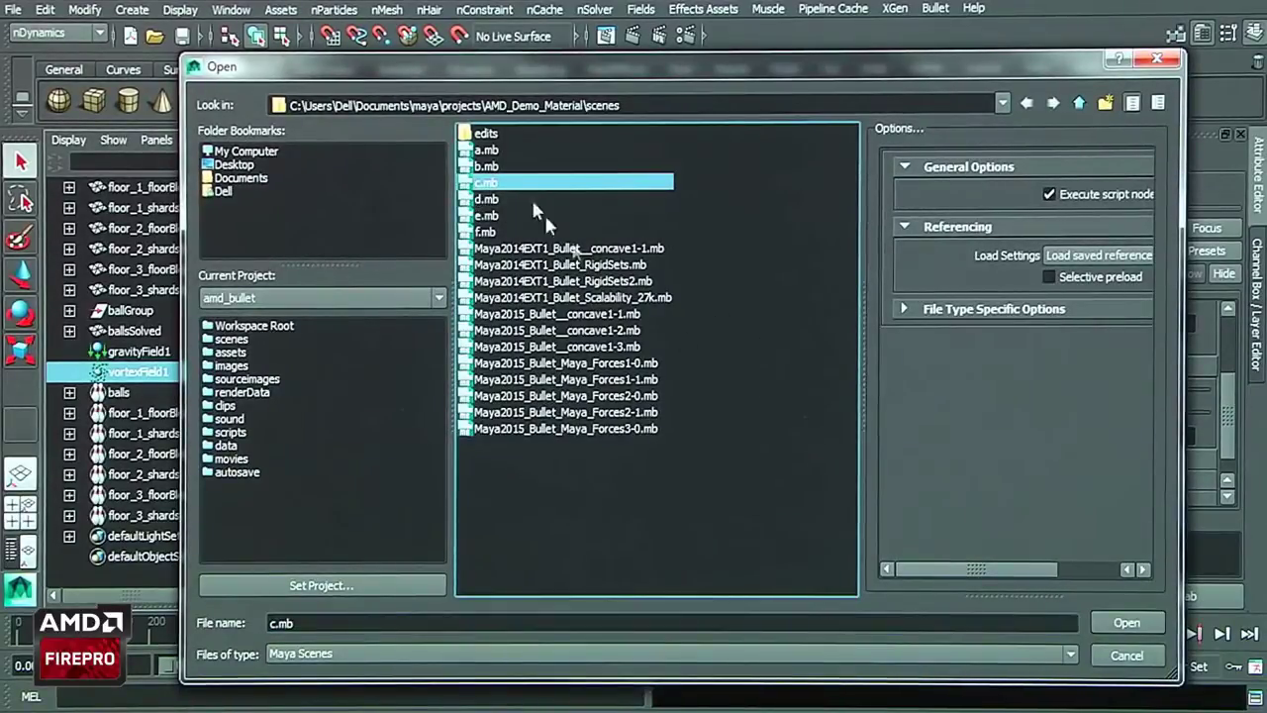
{"action": "left_click", "coordinate": [1106, 621]}
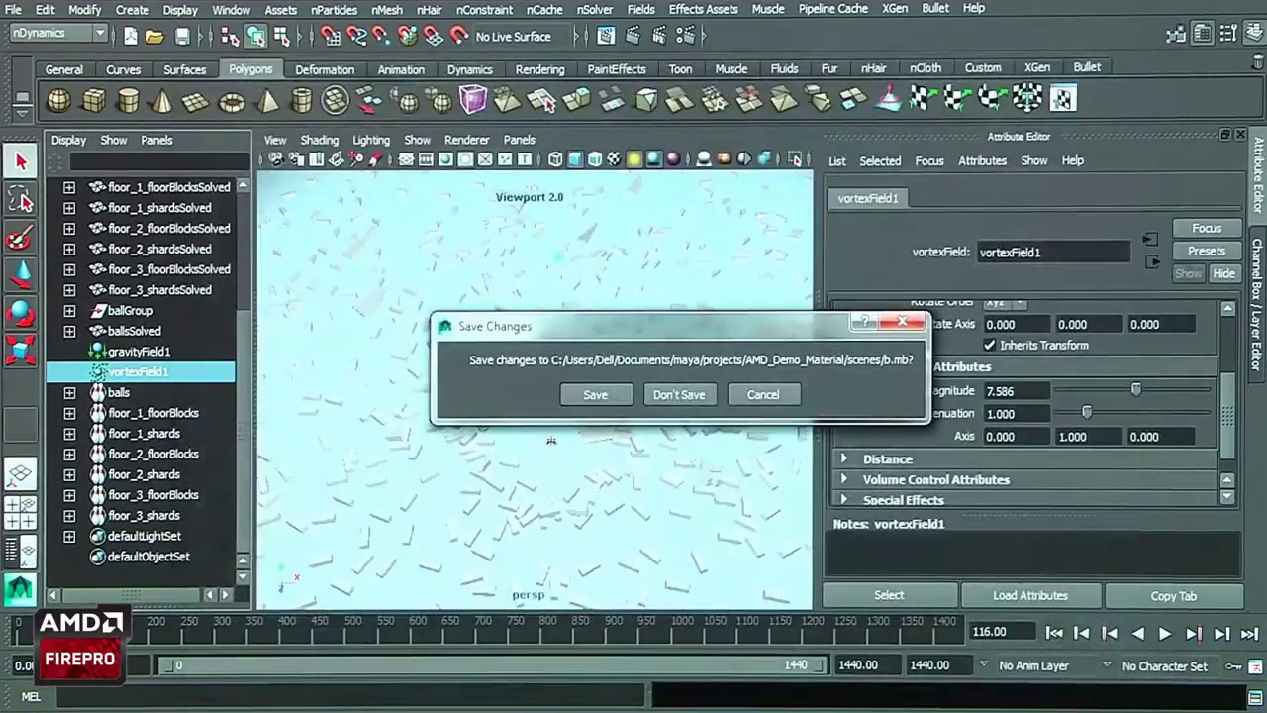
{"action": "left_click", "coordinate": [681, 395]}
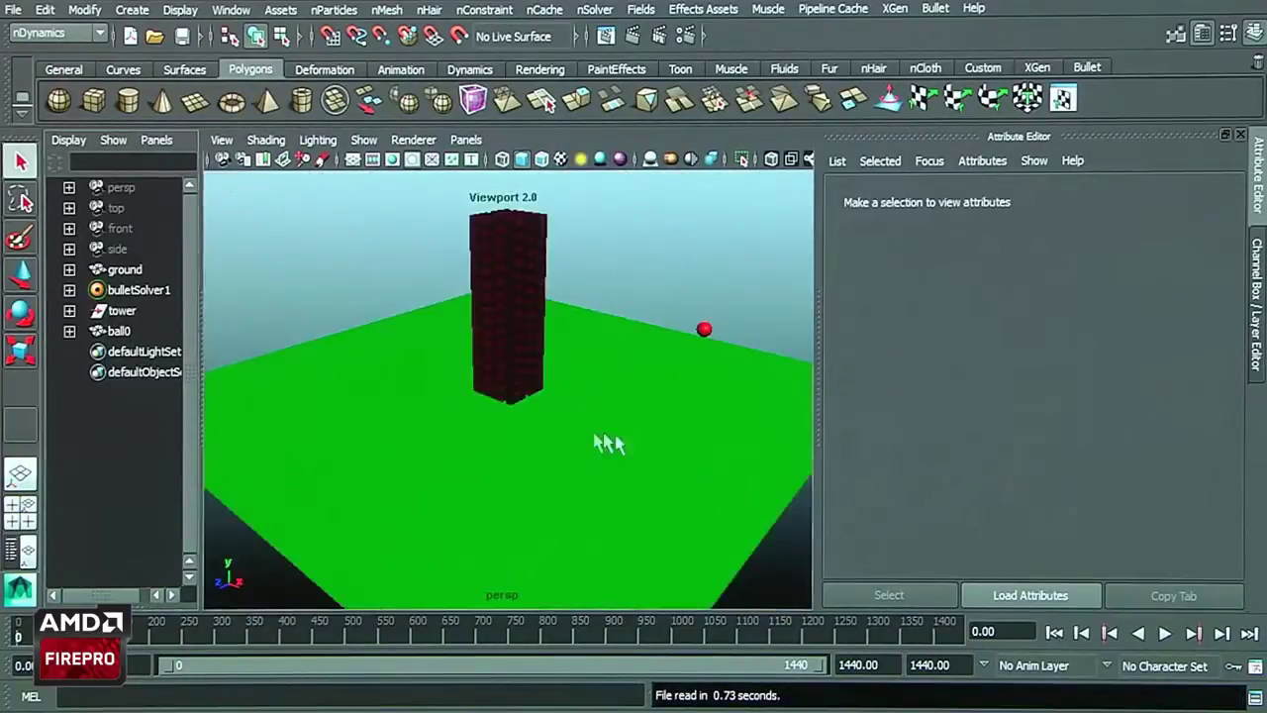
{"action": "left_click_drag", "start_coordinate": [609, 443], "coordinate": [664, 425], "text": "alt"}
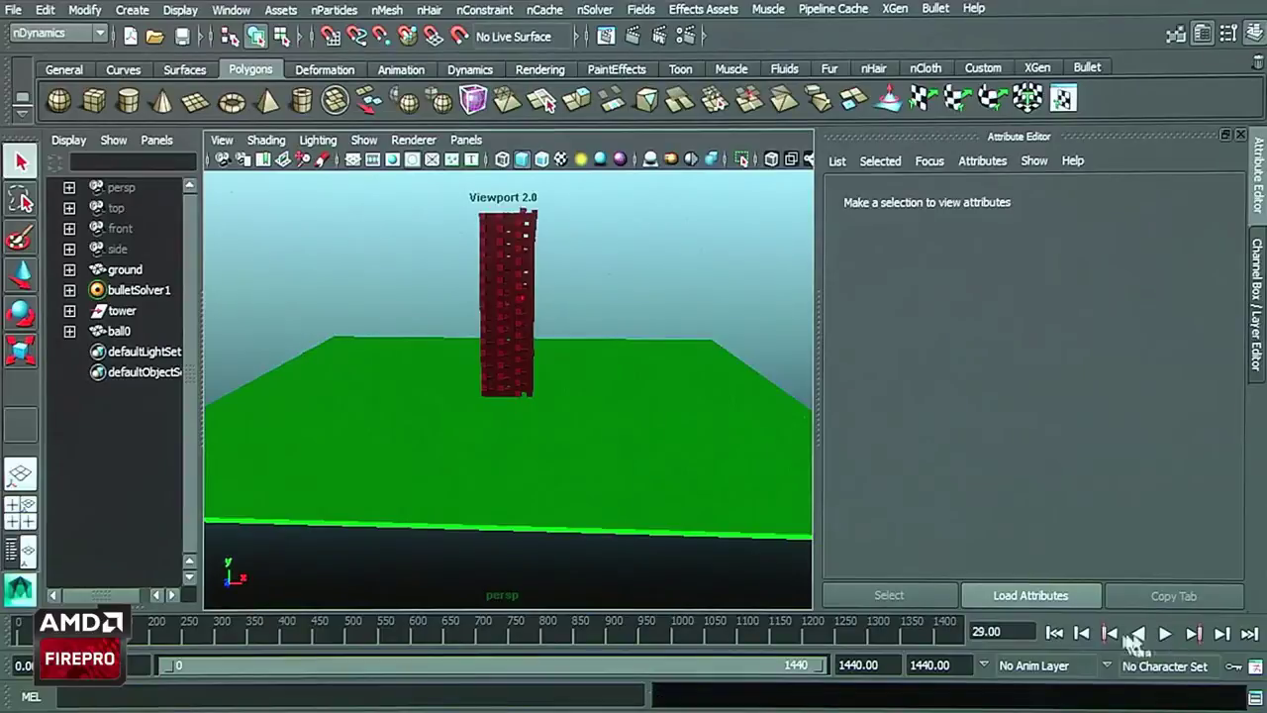
Step: Select ball0 and check its Mass 200 and Initial Velocity X -50 attributes
{"action": "left_click", "coordinate": [712, 283]}
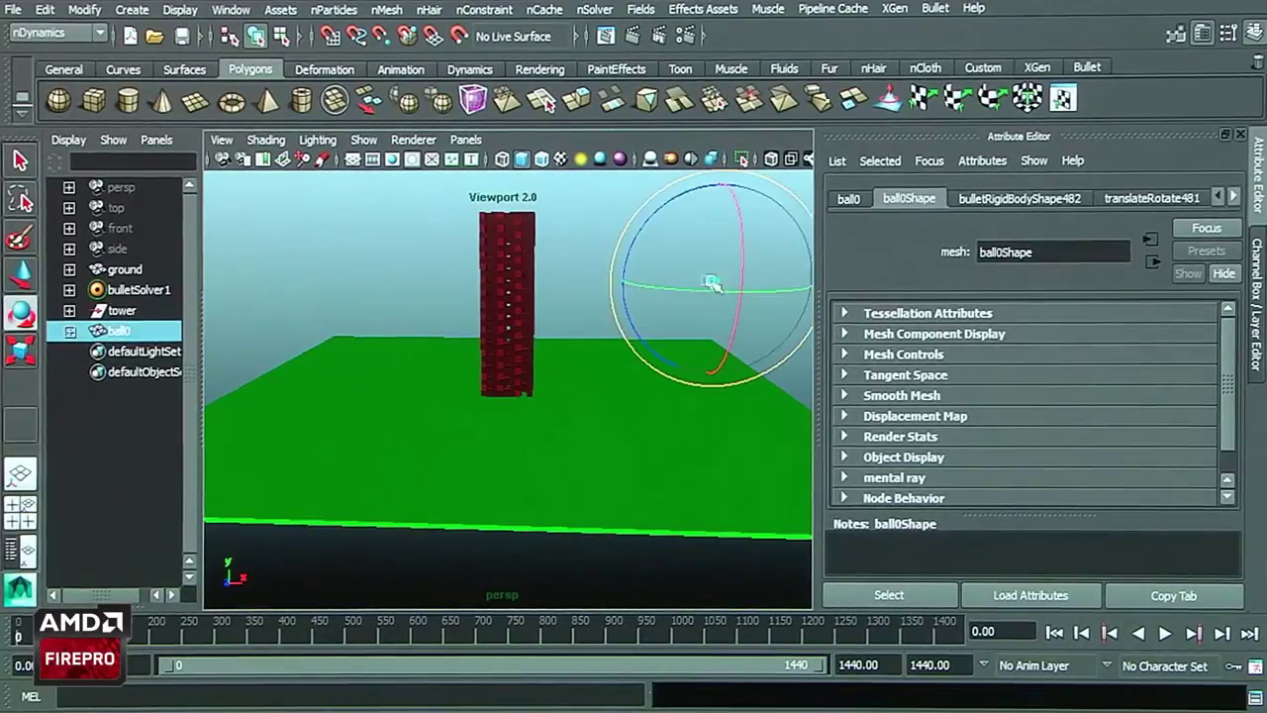
{"action": "mouse_move", "coordinate": [722, 297]}
{"action": "left_mouse_down", "text": "alt"}
{"action": "mouse_move", "coordinate": [702, 351]}
{"action": "mouse_move", "coordinate": [729, 312]}
{"action": "left_mouse_up", "text": "alt"}
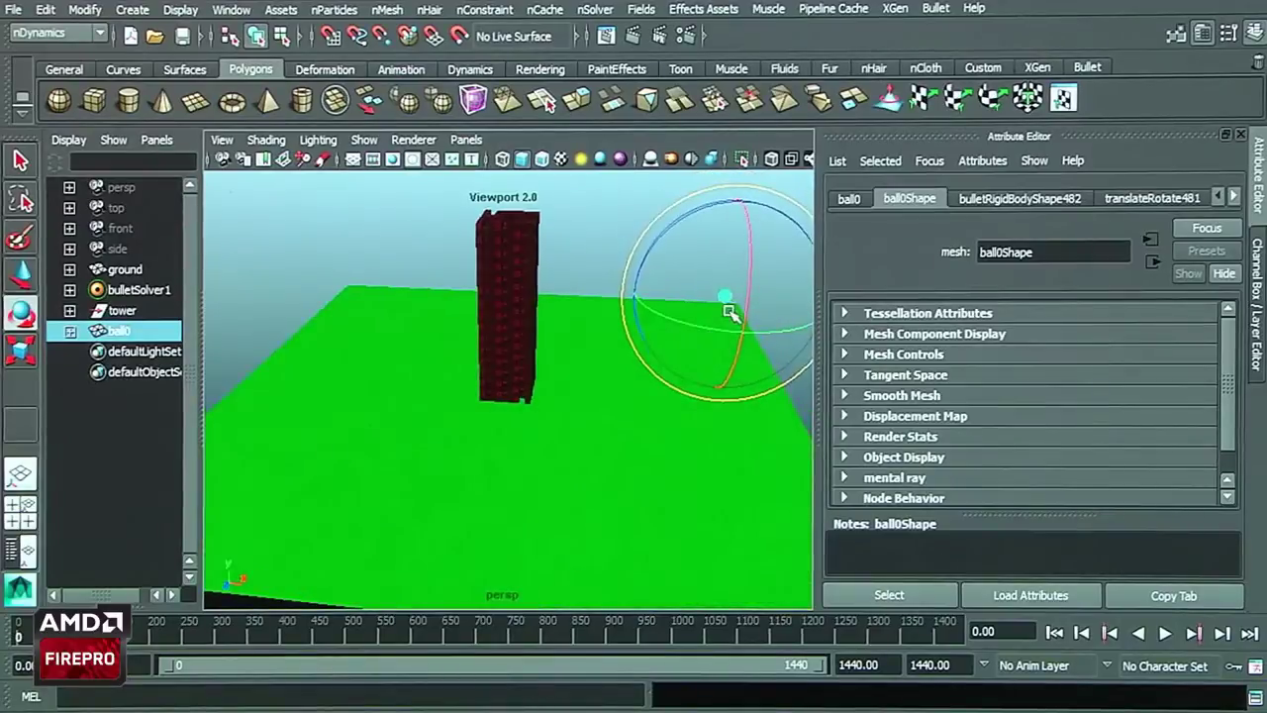
{"action": "key", "text": "r"}
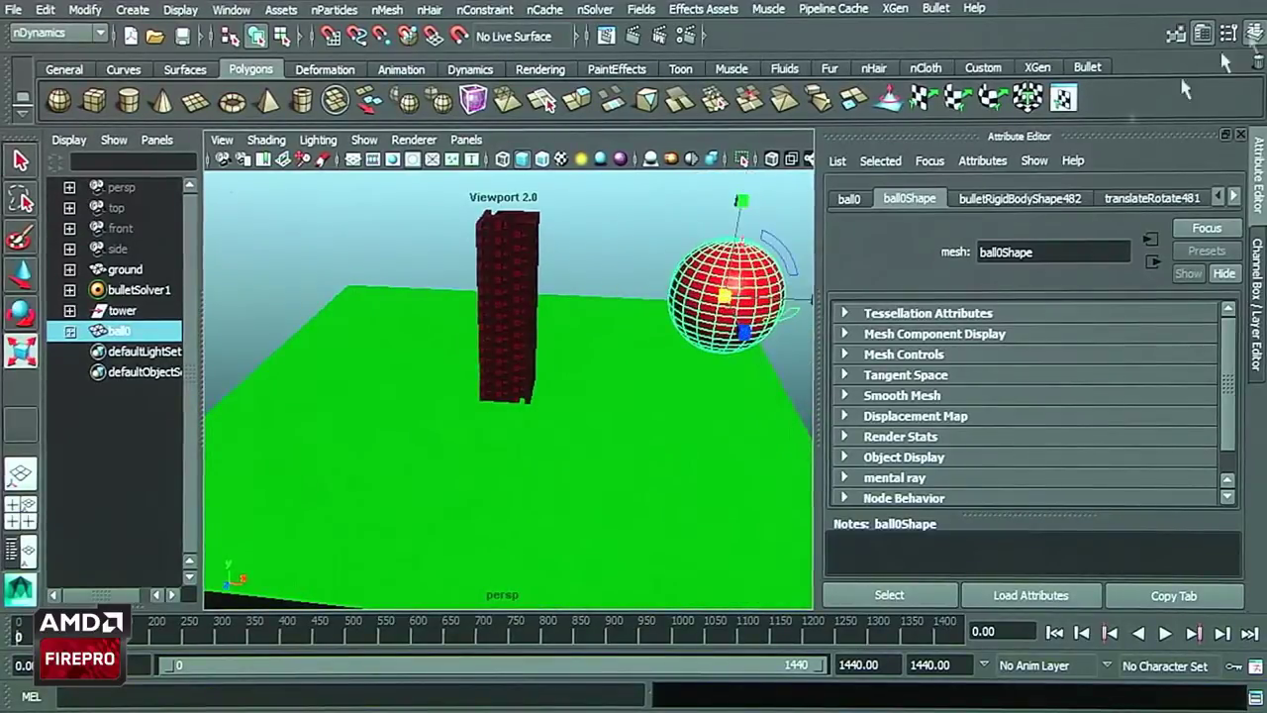
{"action": "key", "text": "ctrl+a"}
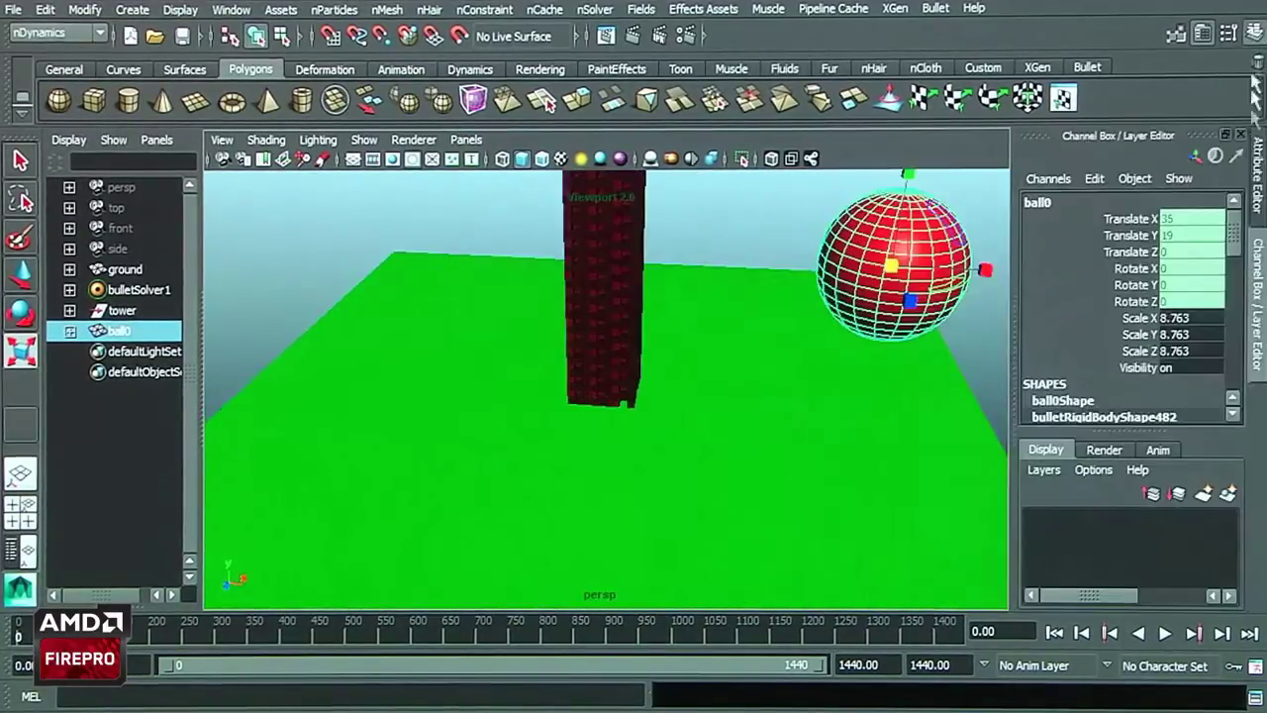
{"action": "scroll", "coordinate": [1204, 362], "scroll_direction": "down", "scroll_amount": 5}
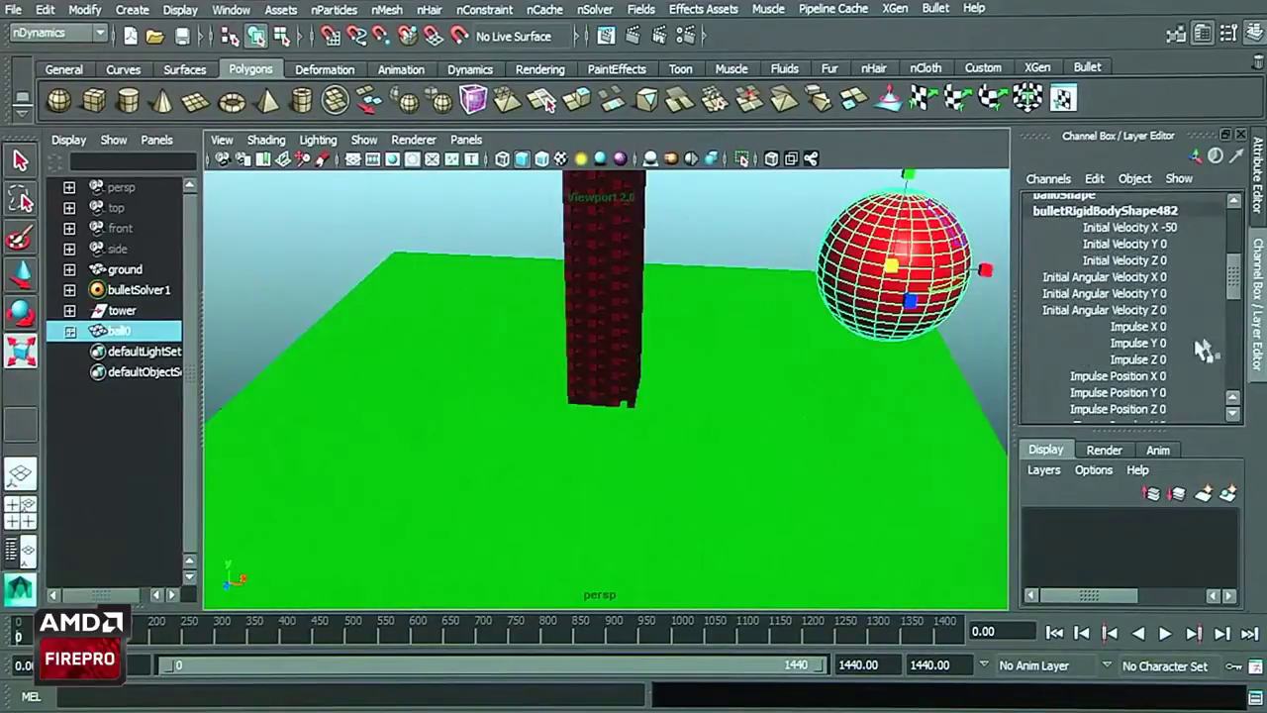
{"action": "scroll", "coordinate": [1227, 311], "scroll_direction": "down", "scroll_amount": 4}
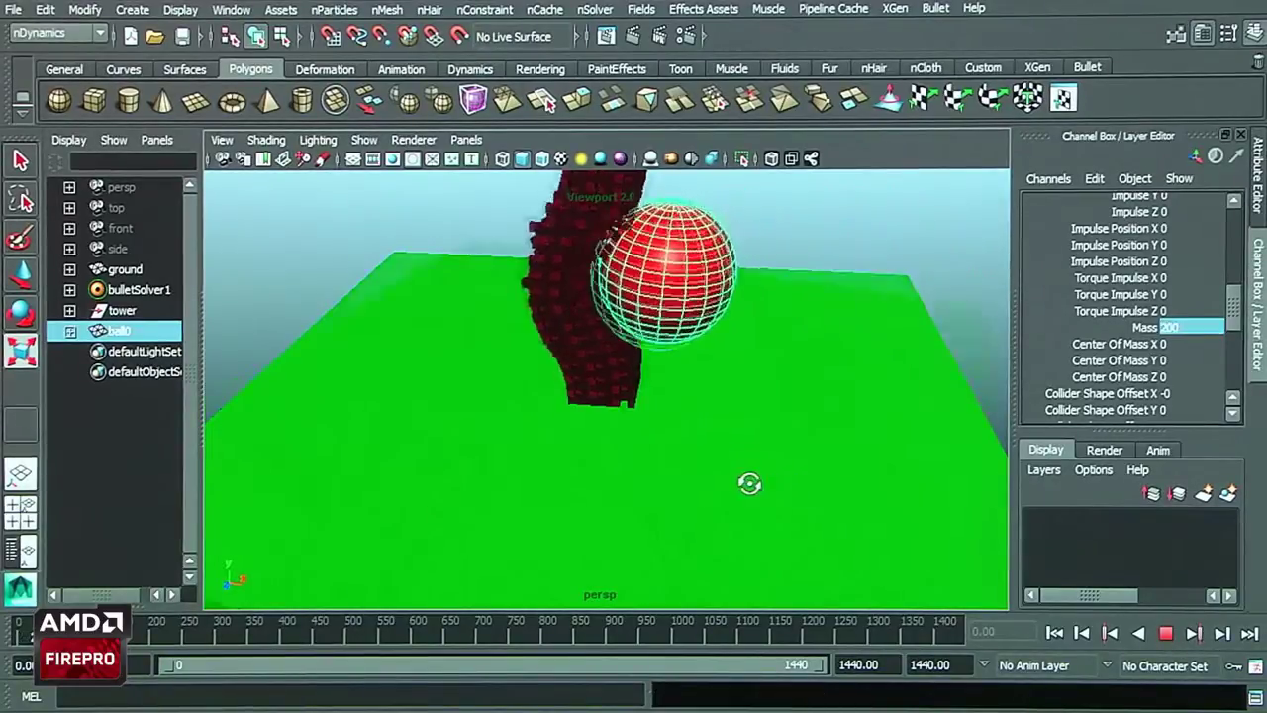
Step: Watch the heavy ball smash the brick tower and stop playback at frame 69
{"action": "left_click_drag", "start_coordinate": [749, 481], "coordinate": [819, 495], "text": "alt"}
{"action": "key", "text": "Escape"}
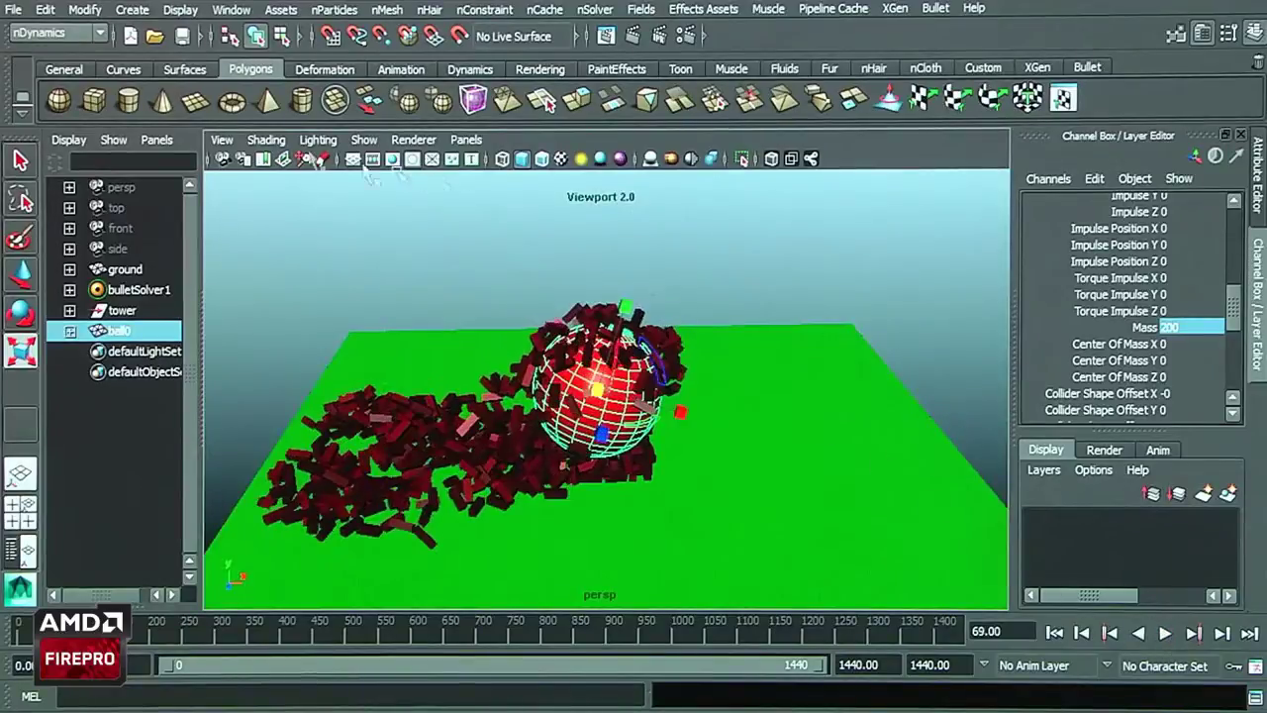
{"action": "left_click", "coordinate": [155, 37]}
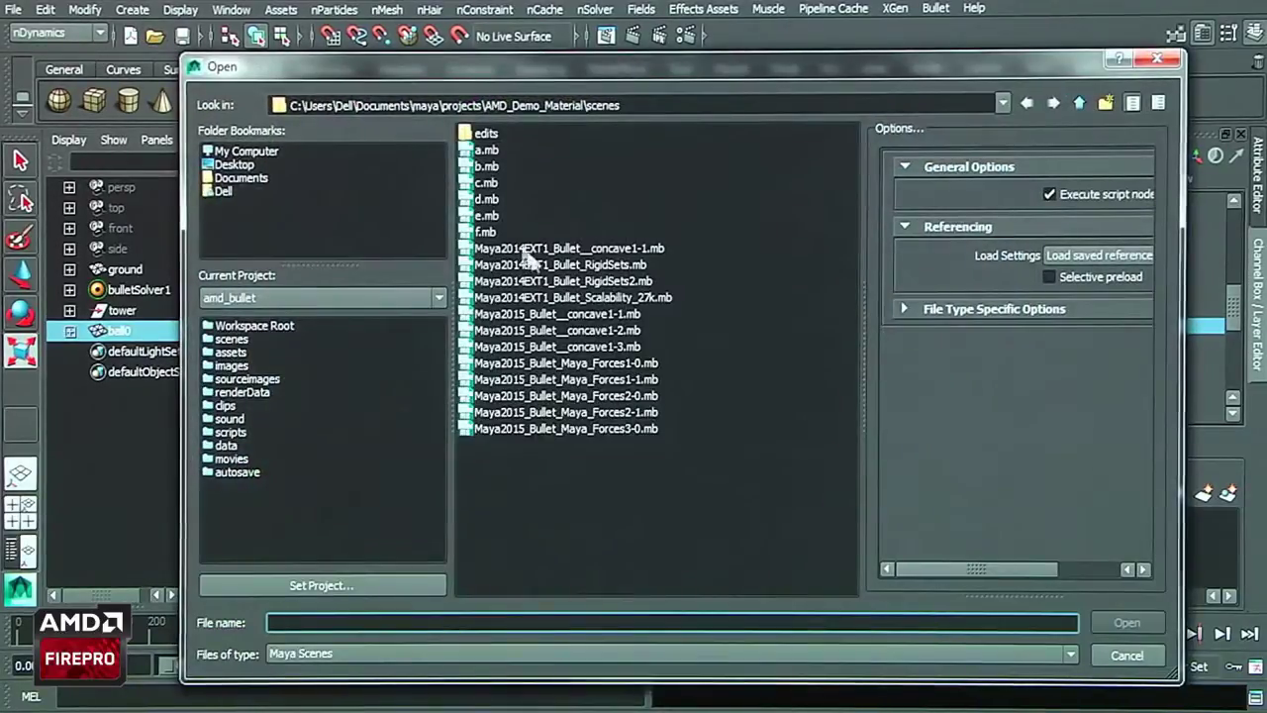
Step: Open the d.mb concave shatter scene, discarding unsaved changes to c.mb
{"action": "left_click", "coordinate": [489, 199]}
{"action": "double_click", "coordinate": [490, 201]}
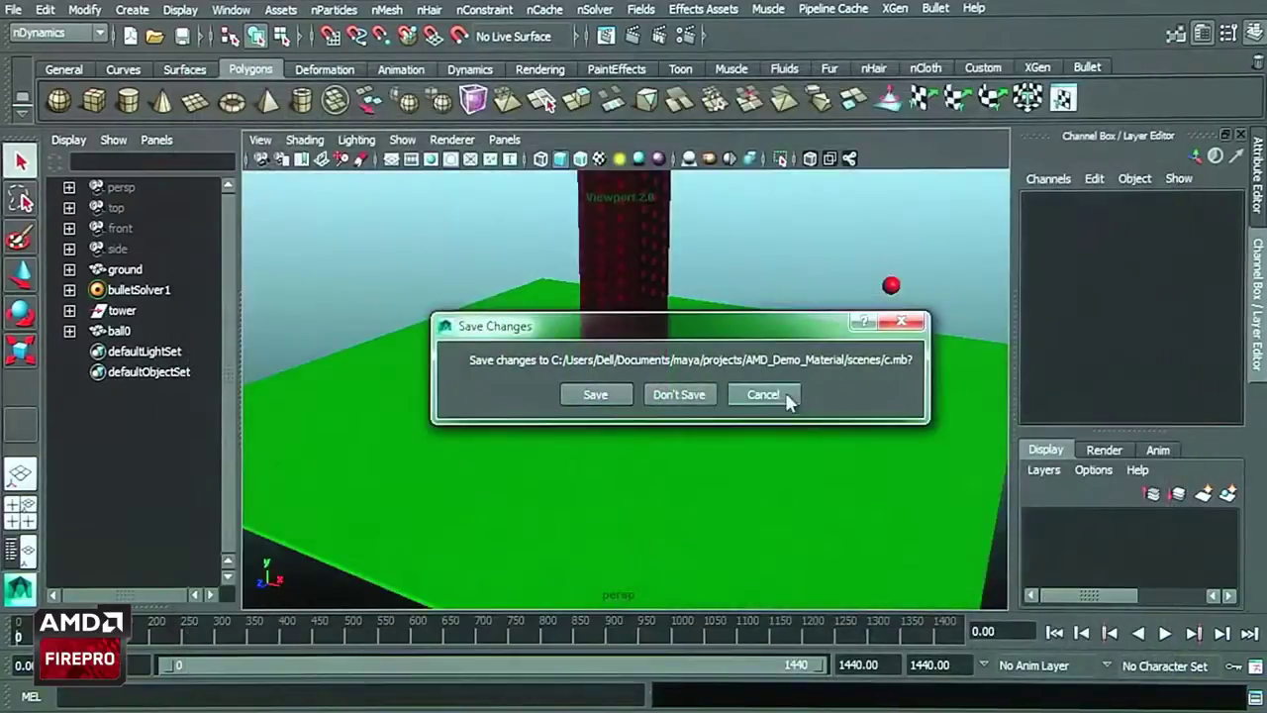
{"action": "left_click", "coordinate": [679, 395]}
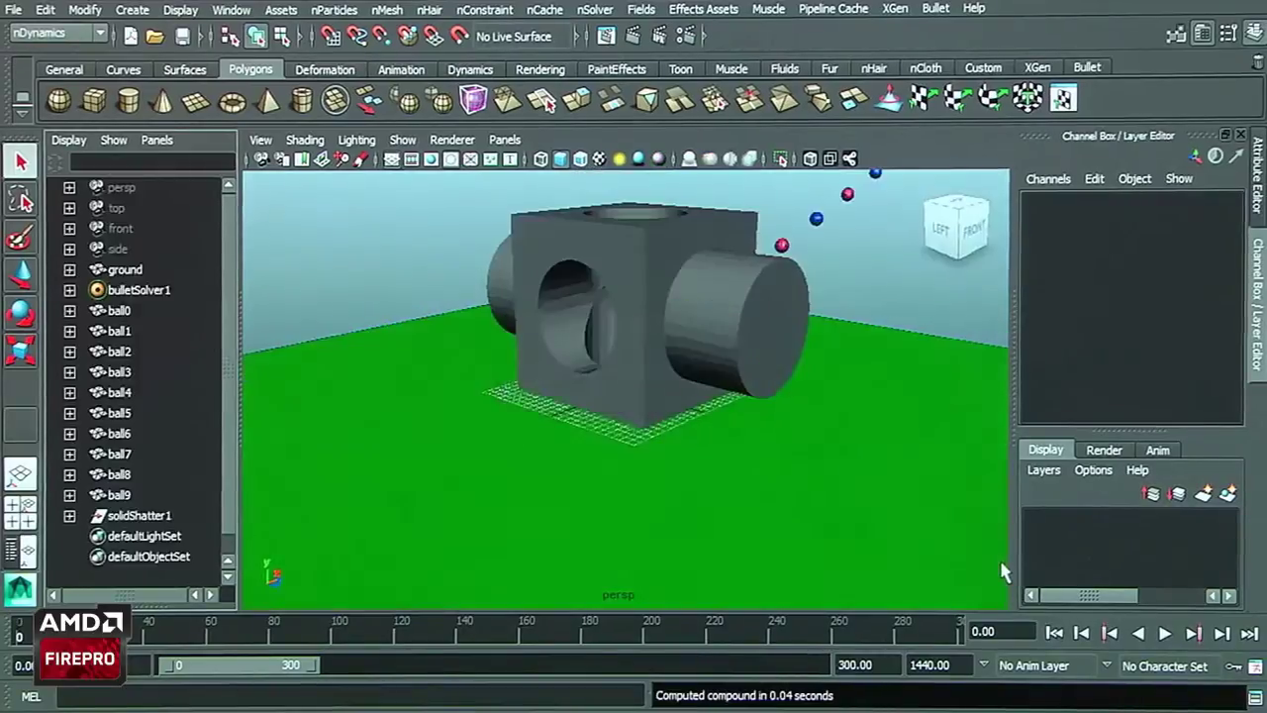
Step: Play the d.mb simulation and orbit around the hollow block and cylinders breaking apart
{"action": "left_click", "coordinate": [1168, 633]}
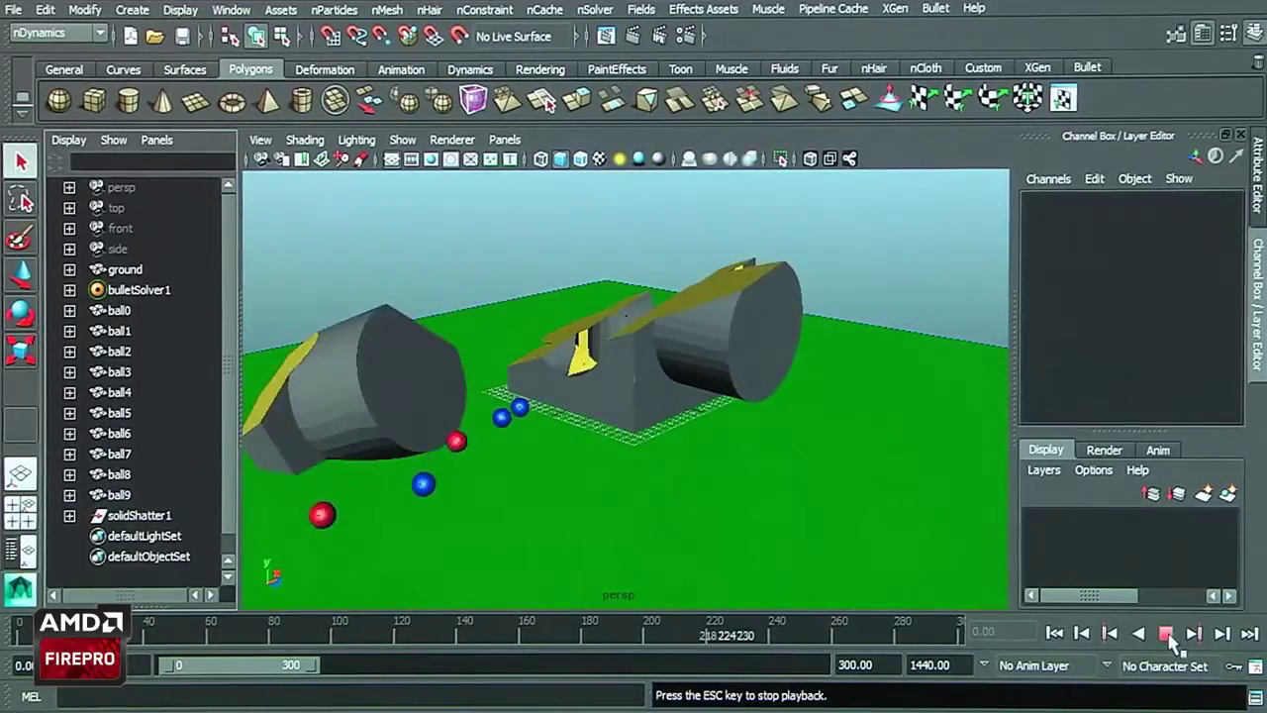
{"action": "left_click_drag", "start_coordinate": [752, 515], "coordinate": [679, 512], "text": "alt"}
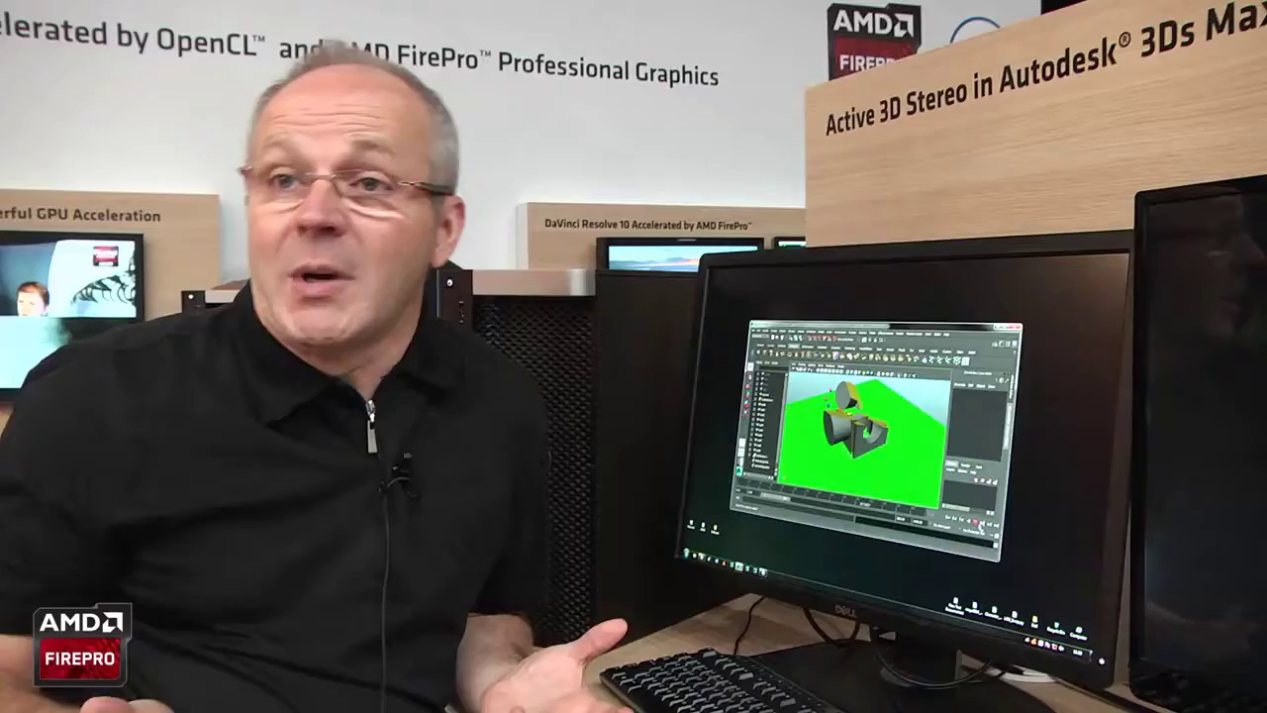